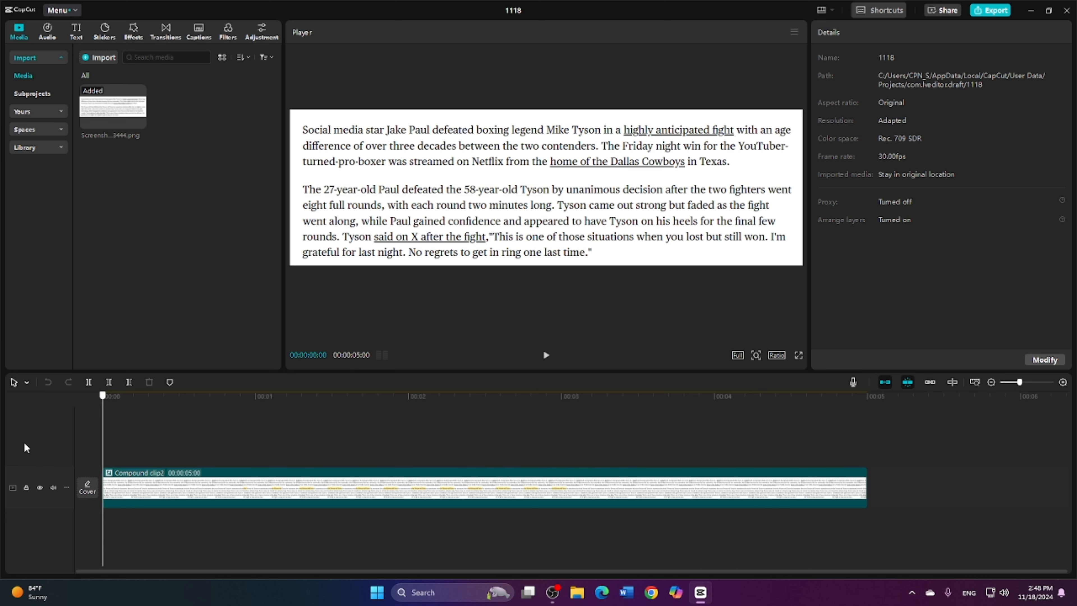
# - Preview the compound clip, shorten it to 00:00:04:27 and move the playhead to its end
pyautogui.press('space')
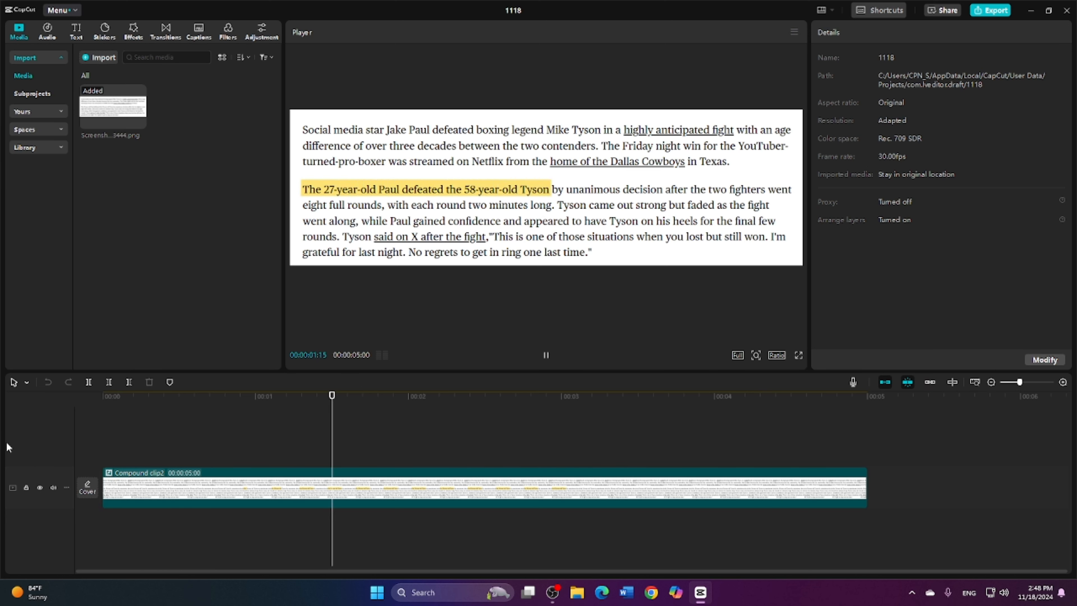
pyautogui.moveTo(866, 487); pyautogui.dragTo(852, 487)
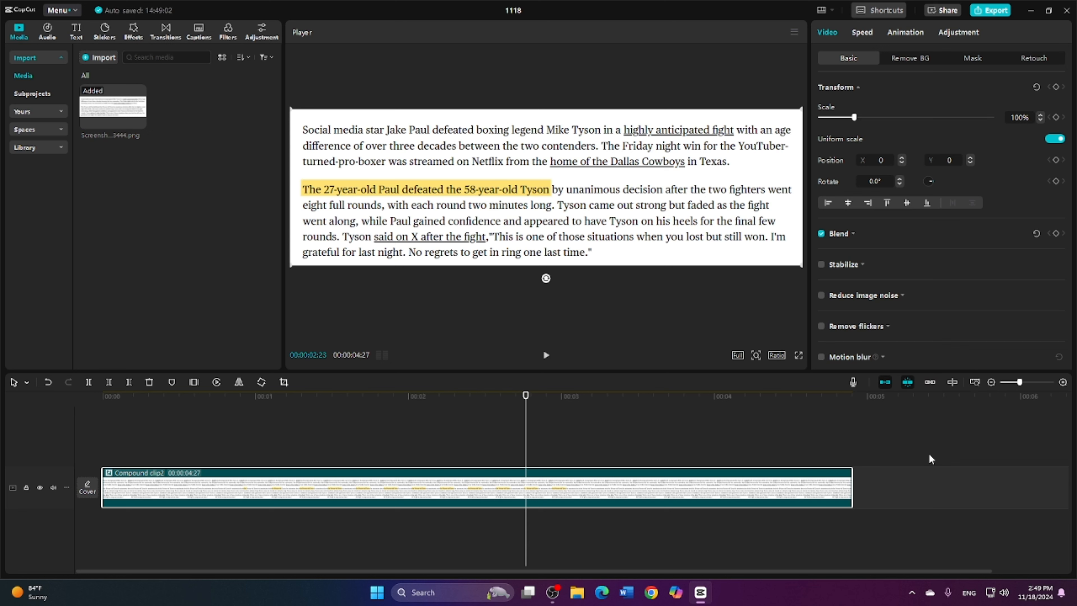
pyautogui.click(1010, 383)
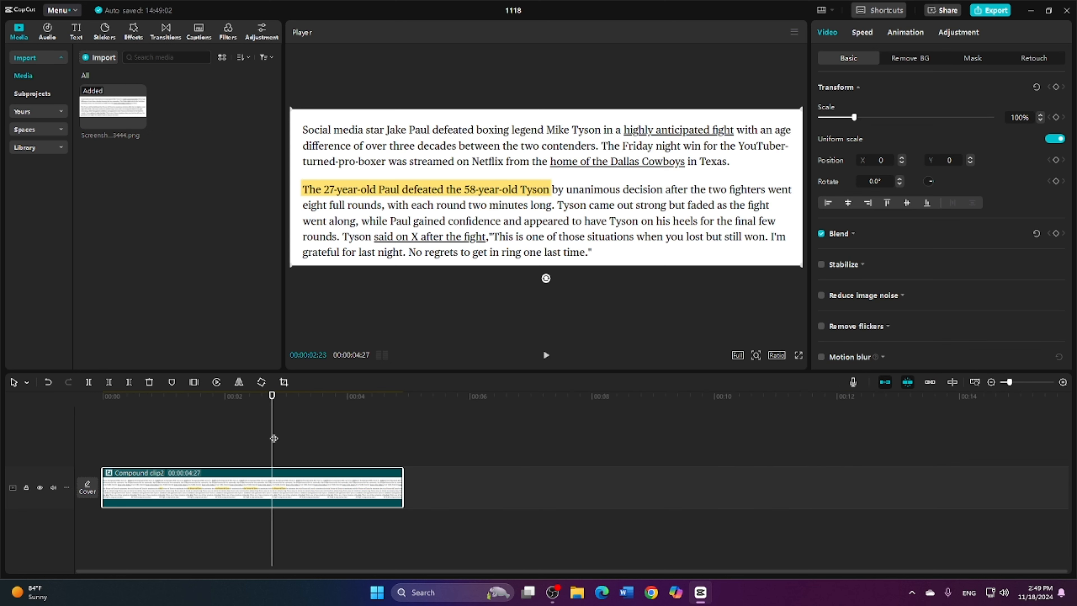
pyautogui.moveTo(274, 439); pyautogui.dragTo(403, 450)
pyautogui.click(426, 458)
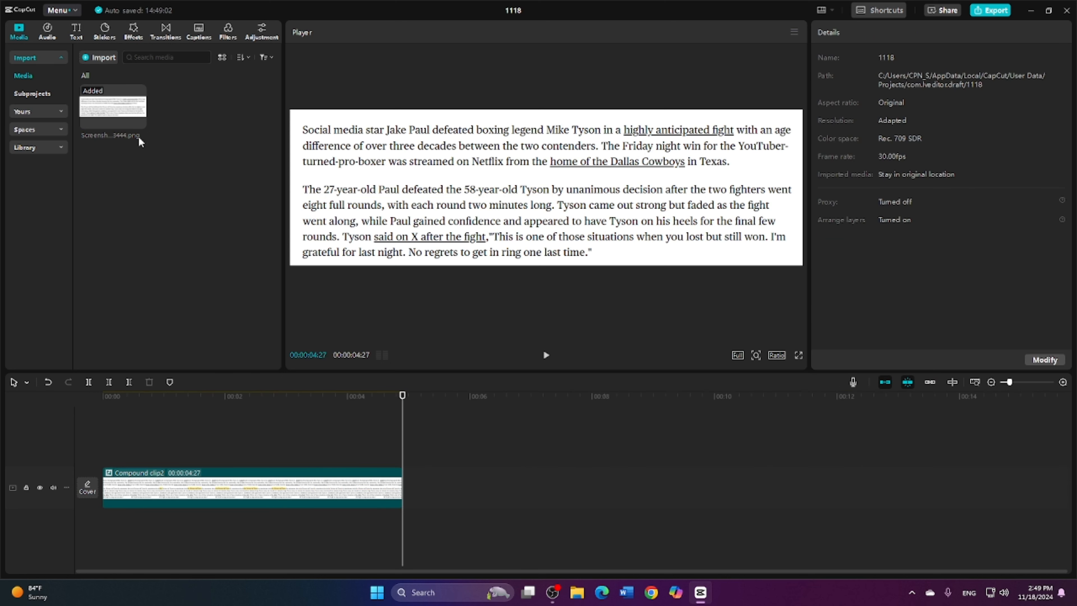
# - Place the imported screenshot on a new track beyond the compound clip and move the playhead to the image's start
pyautogui.moveTo(138, 121); pyautogui.dragTo(528, 445)
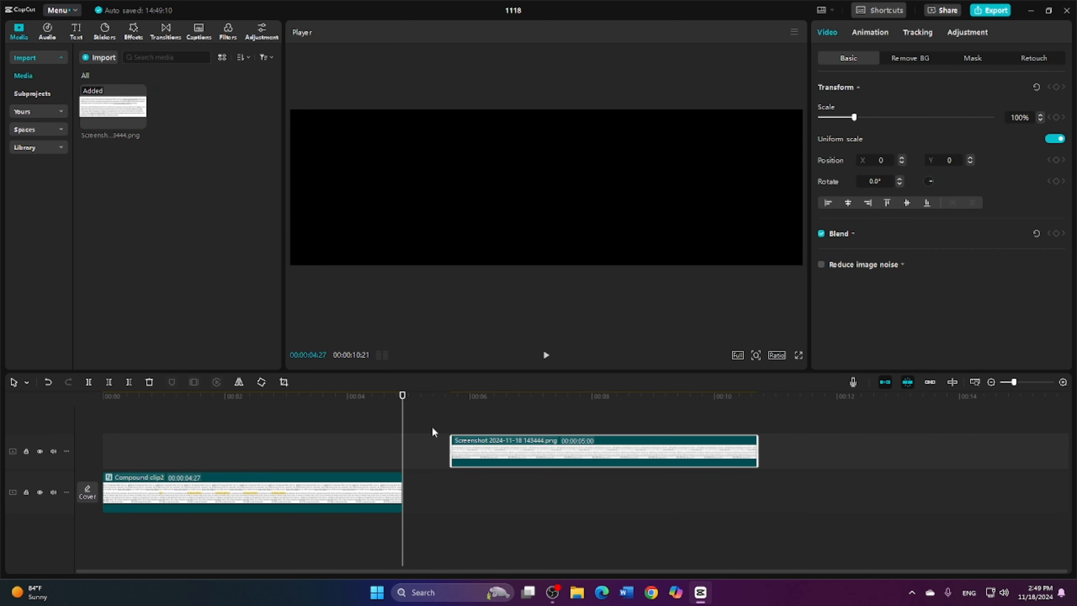
pyautogui.moveTo(433, 428)
pyautogui.mouseDown()
pyautogui.moveTo(468, 437)
pyautogui.moveTo(452, 437)
pyautogui.mouseUp()
pyautogui.click(543, 446)
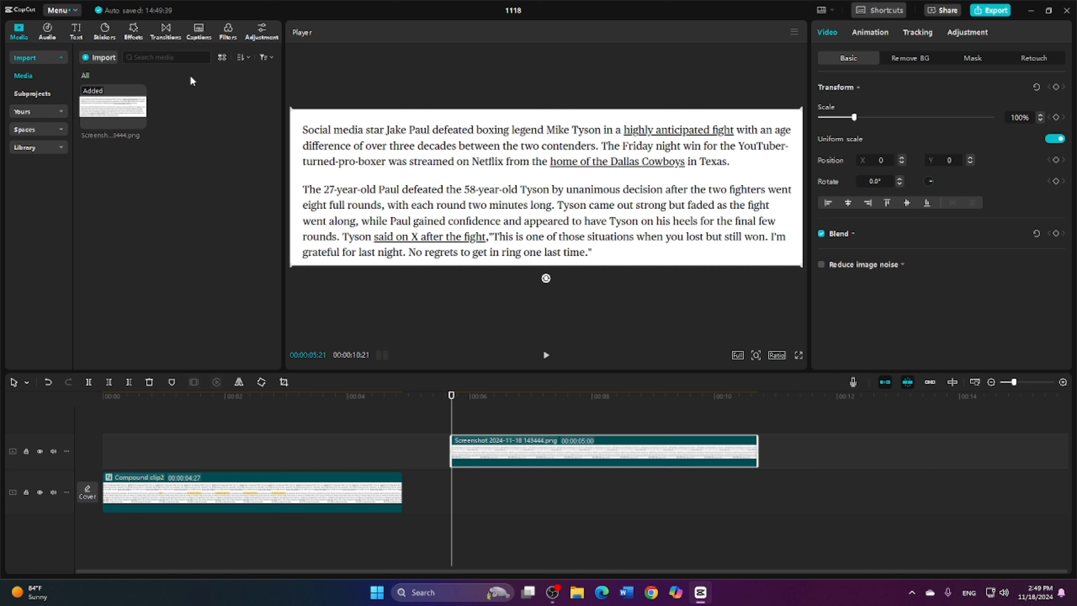
# - Add a default text clip above the screenshot at the playhead and replace its wording with nine hyphens (---------)
pyautogui.click(75, 33)
pyautogui.moveTo(97, 70); pyautogui.dragTo(470, 428)
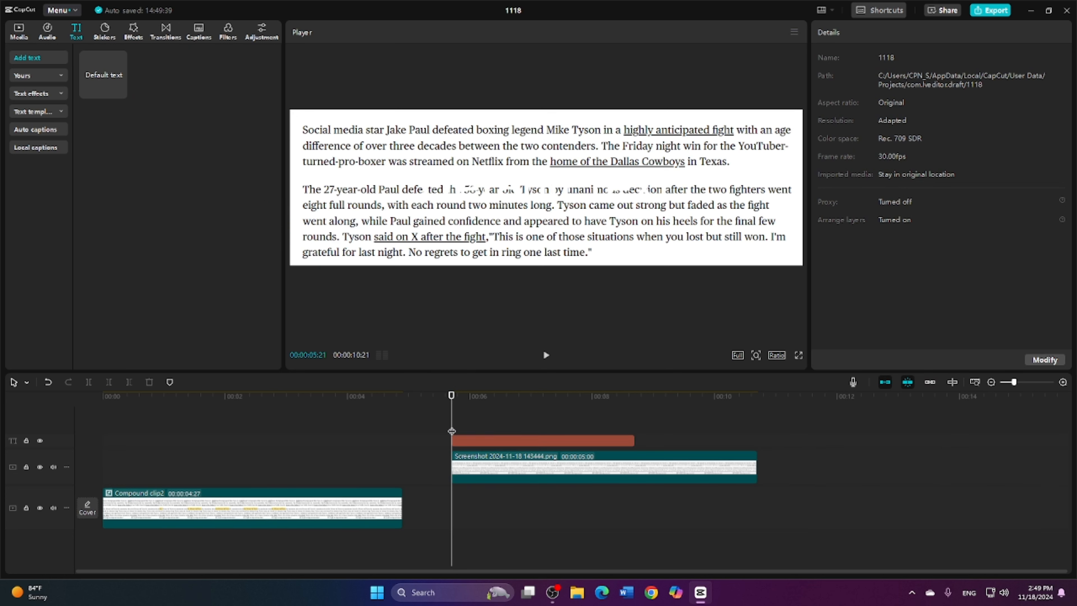
pyautogui.click(869, 85)
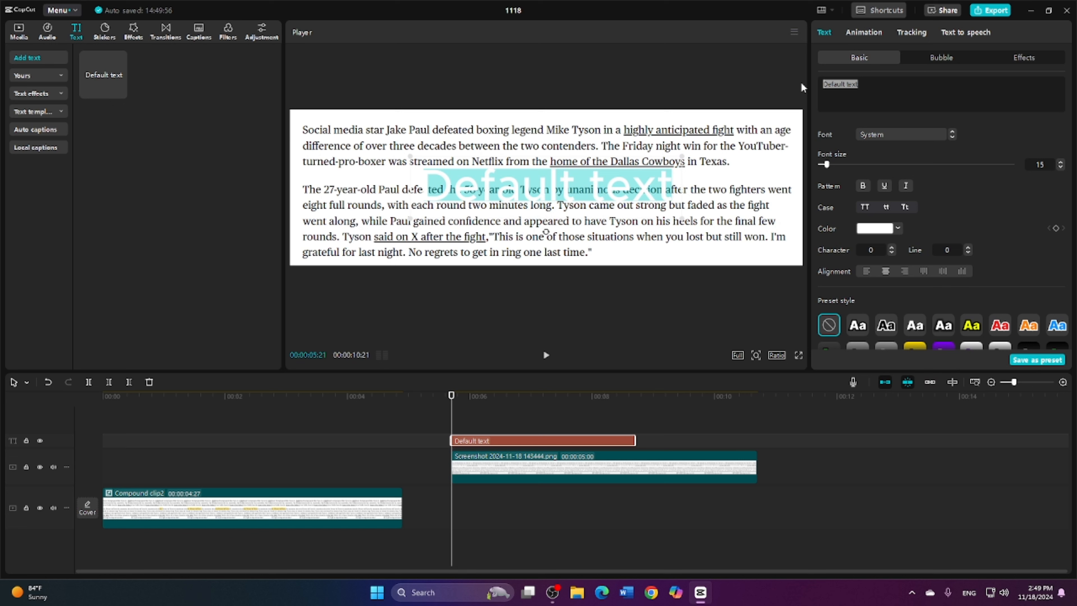
pyautogui.write('--------')
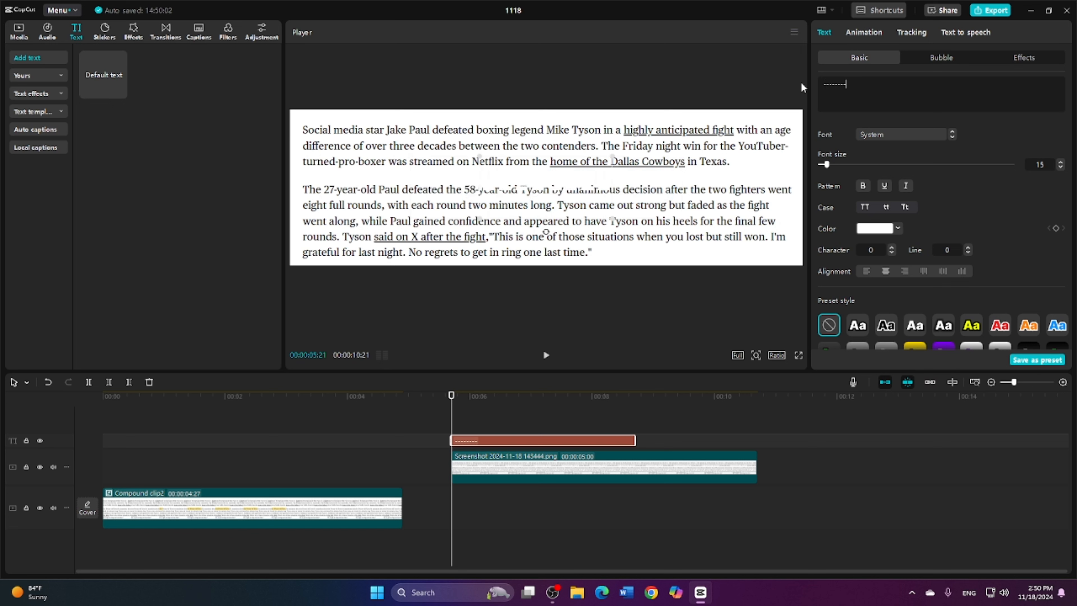
pyautogui.write('-')
# - Set the hyphen text's color to bright green 00FF18
pyautogui.click(899, 229)
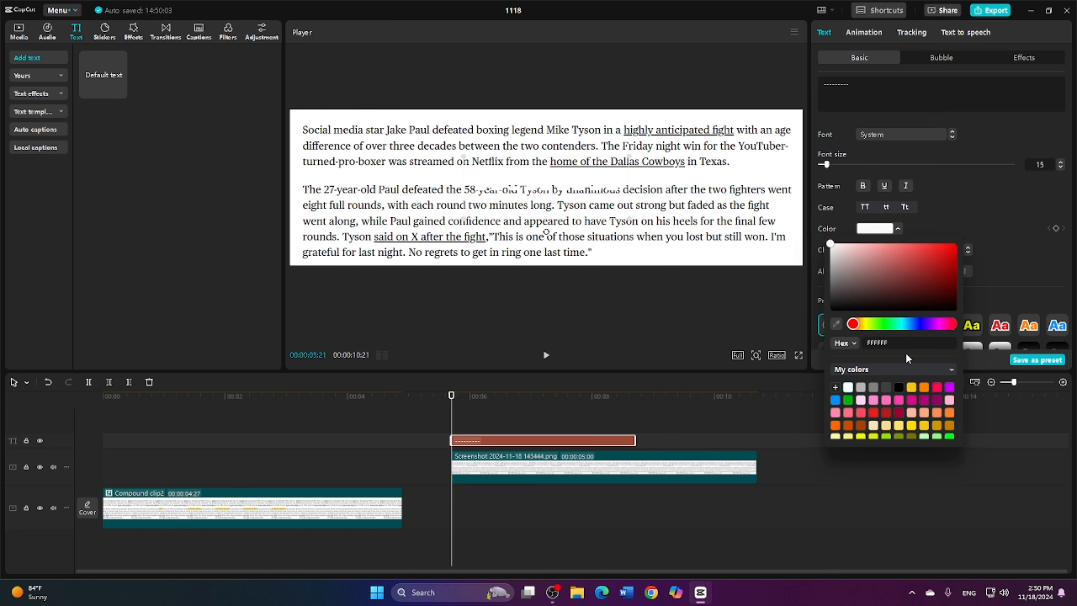
pyautogui.click(911, 387)
pyautogui.click(950, 437)
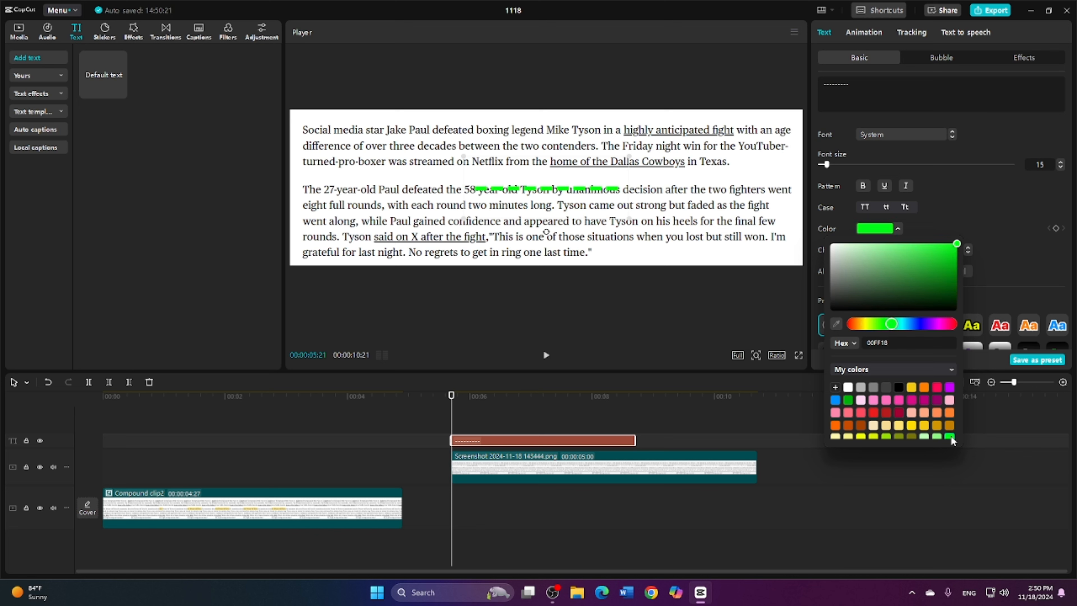
pyautogui.click(971, 188)
# - Reduce the character spacing to -3 and move the green line under "Dallas Cowboys" in the preview
pyautogui.scroll(-1, 857, 208)
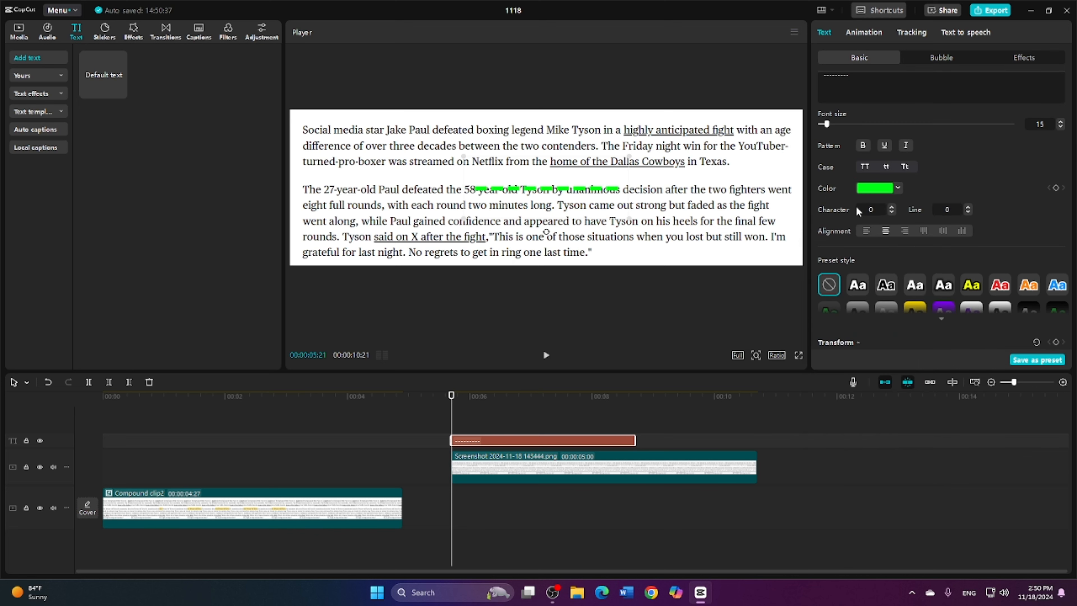
pyautogui.click(892, 213)
pyautogui.click(892, 213)
pyautogui.click(892, 213)
pyautogui.moveTo(578, 193); pyautogui.dragTo(678, 174)
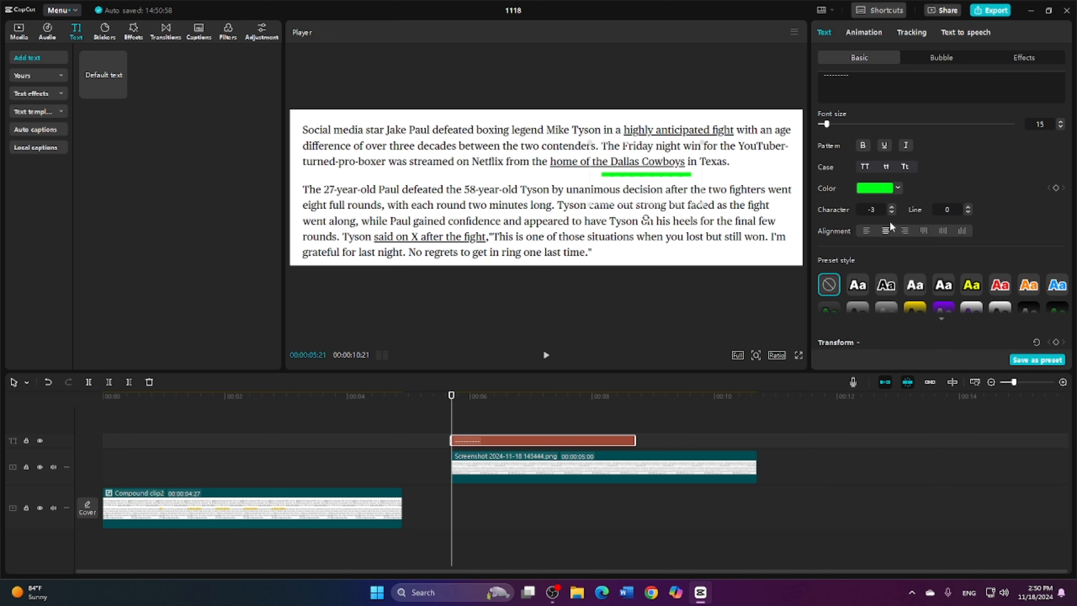
# - Enable the text background and set its color to green 00FF18
pyautogui.scroll(-10, 884, 217)
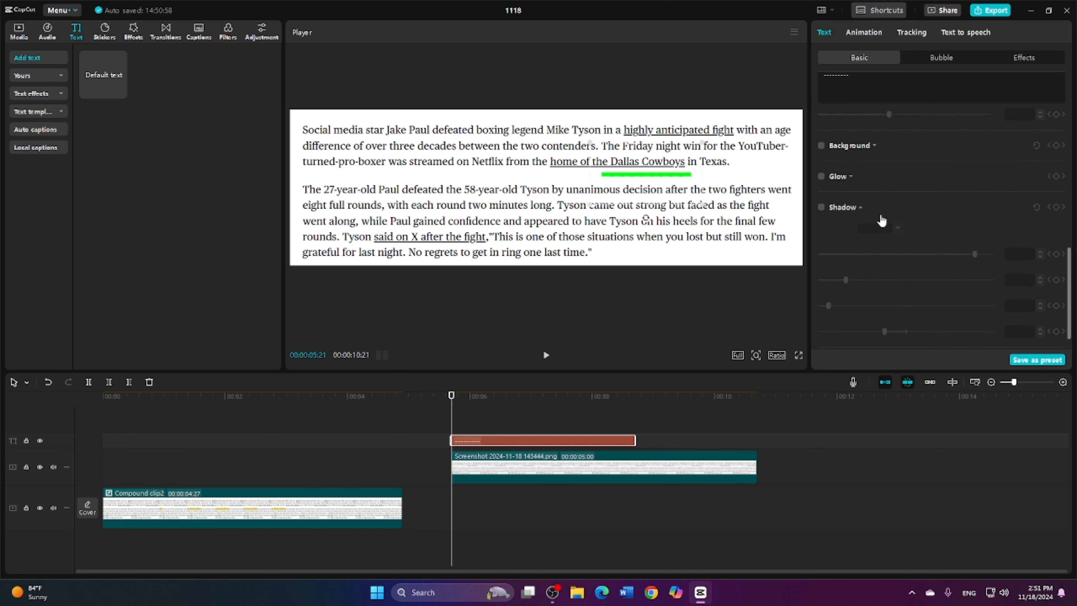
pyautogui.scroll(1, 881, 219)
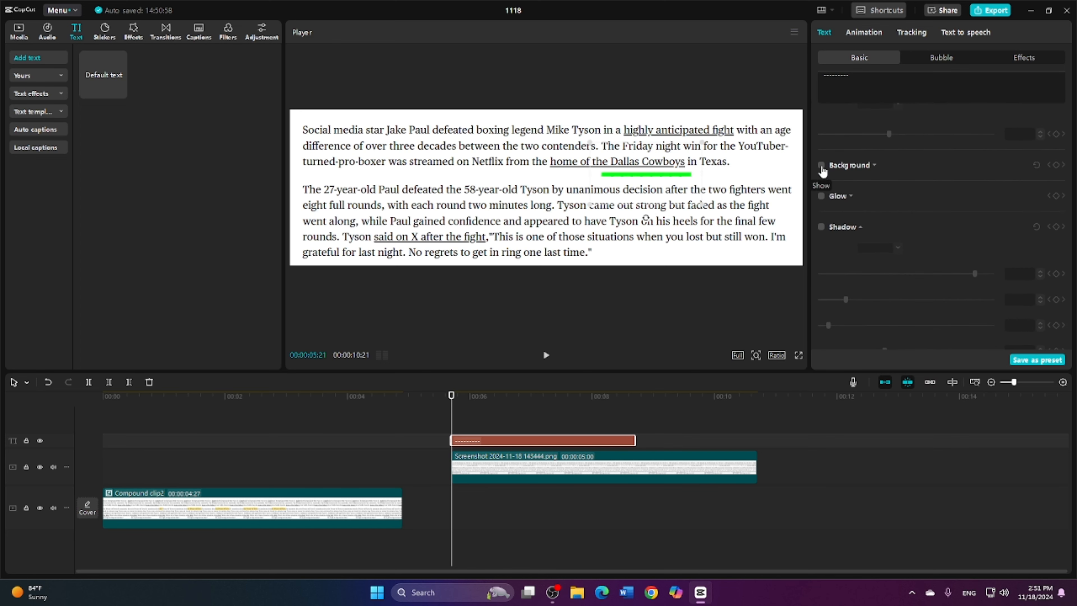
pyautogui.click(821, 166)
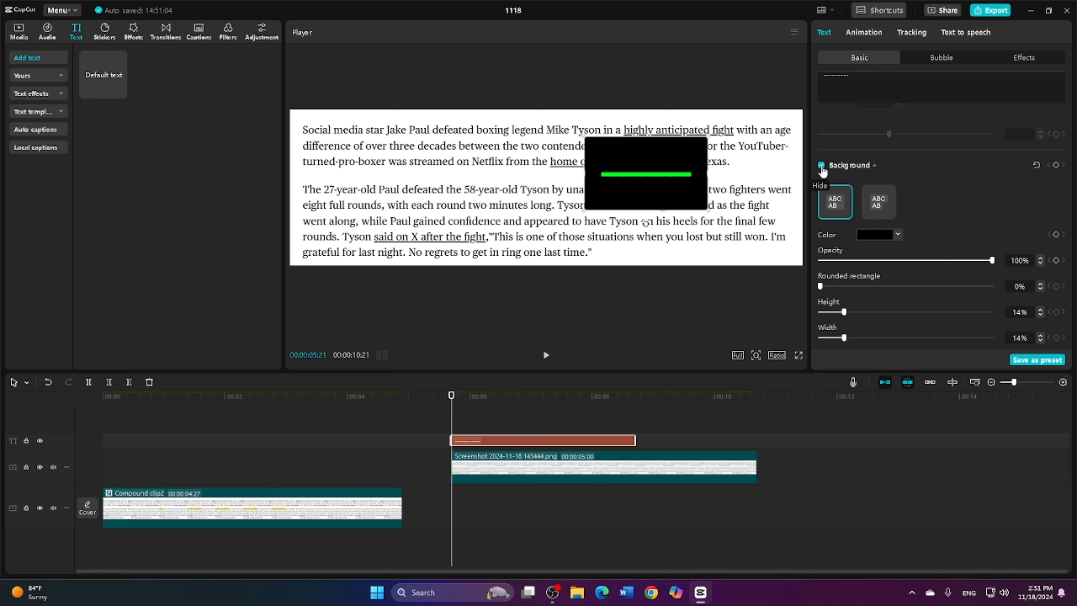
pyautogui.click(897, 236)
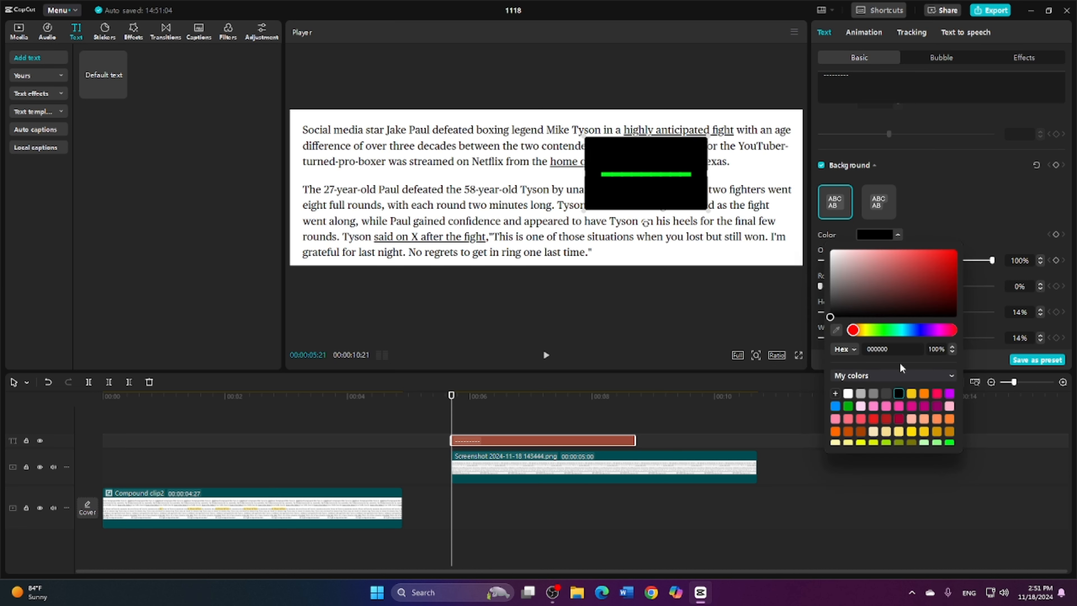
pyautogui.click(949, 443)
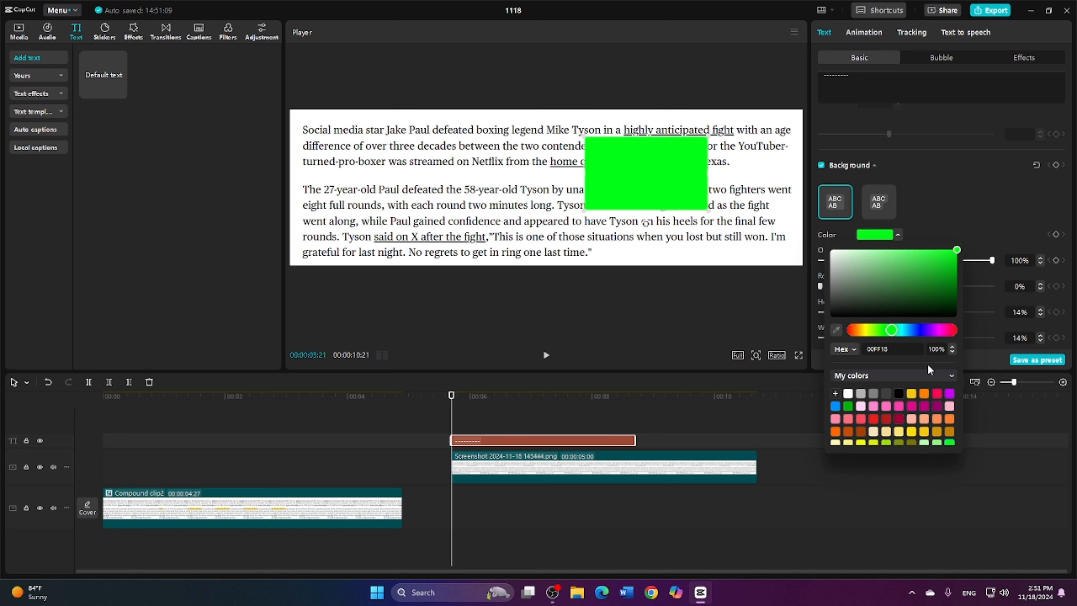
pyautogui.click(952, 206)
# - Try a 26% background opacity over the article text and return it to 100%
pyautogui.moveTo(992, 262); pyautogui.dragTo(864, 261)
pyautogui.moveTo(677, 188); pyautogui.dragTo(683, 203)
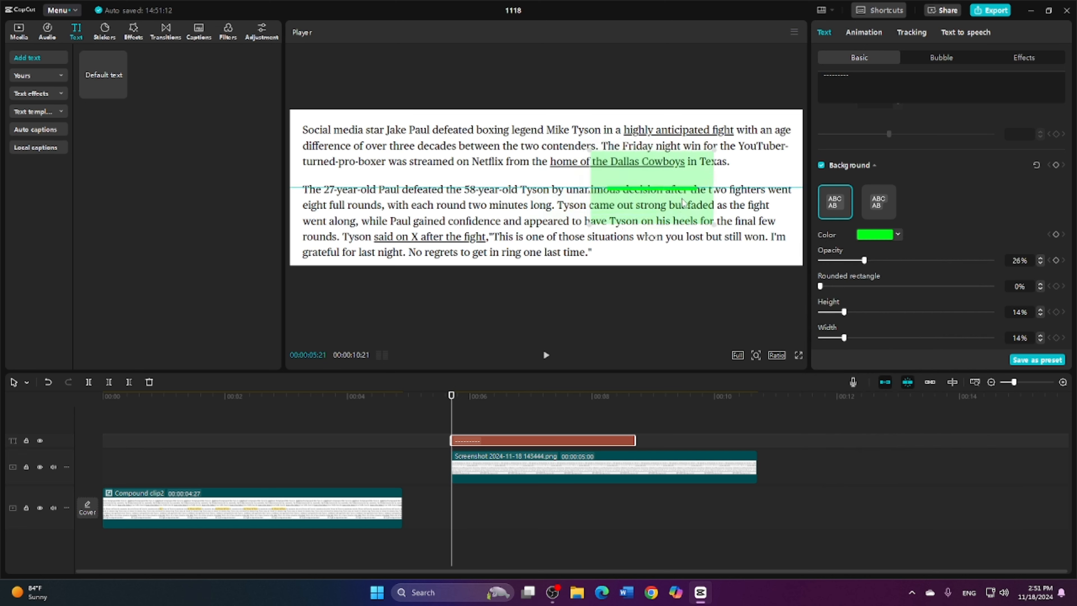
pyautogui.moveTo(864, 260); pyautogui.dragTo(1065, 261)
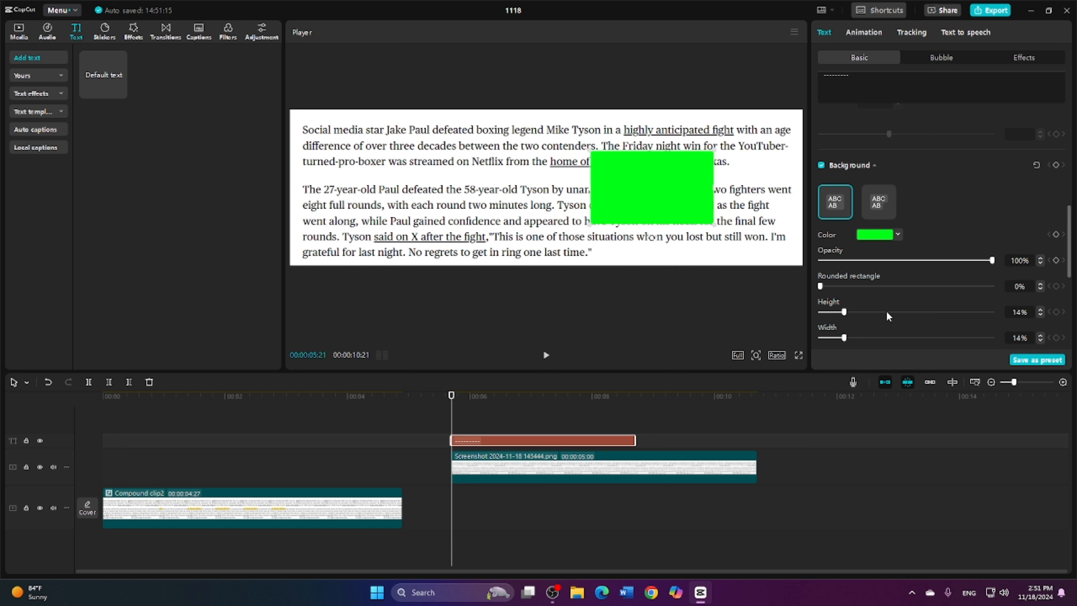
# - Reduce the text background's height to 0% and increase its width
pyautogui.moveTo(845, 313); pyautogui.dragTo(903, 338)
pyautogui.scroll(5, 920, 225)
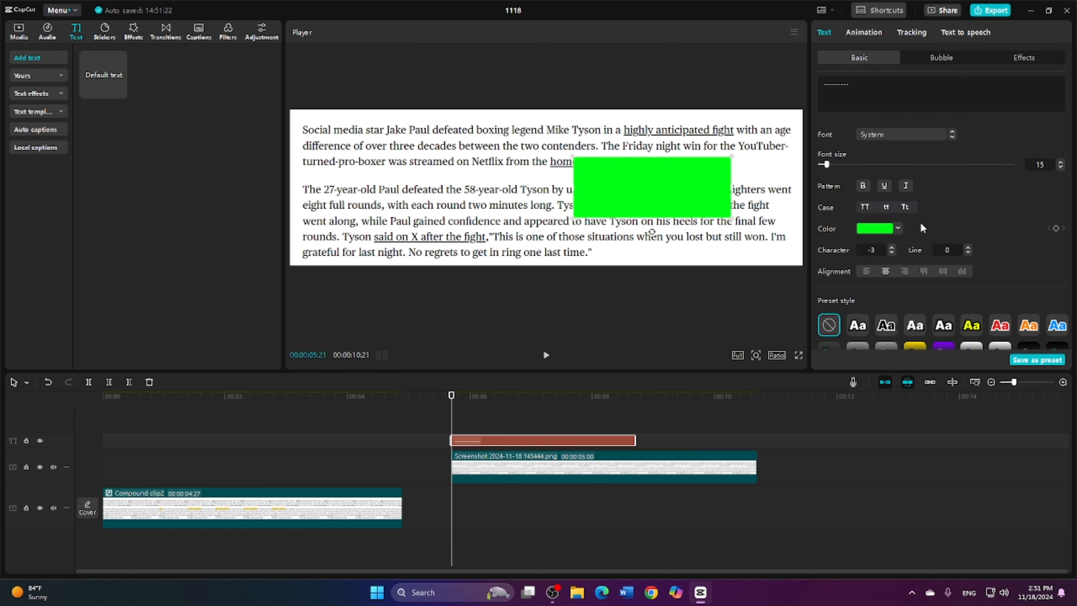
# - Scale the green text block to 50% and move it to the start of the second paragraph
pyautogui.scroll(-2, 920, 225)
pyautogui.scroll(-5, 919, 222)
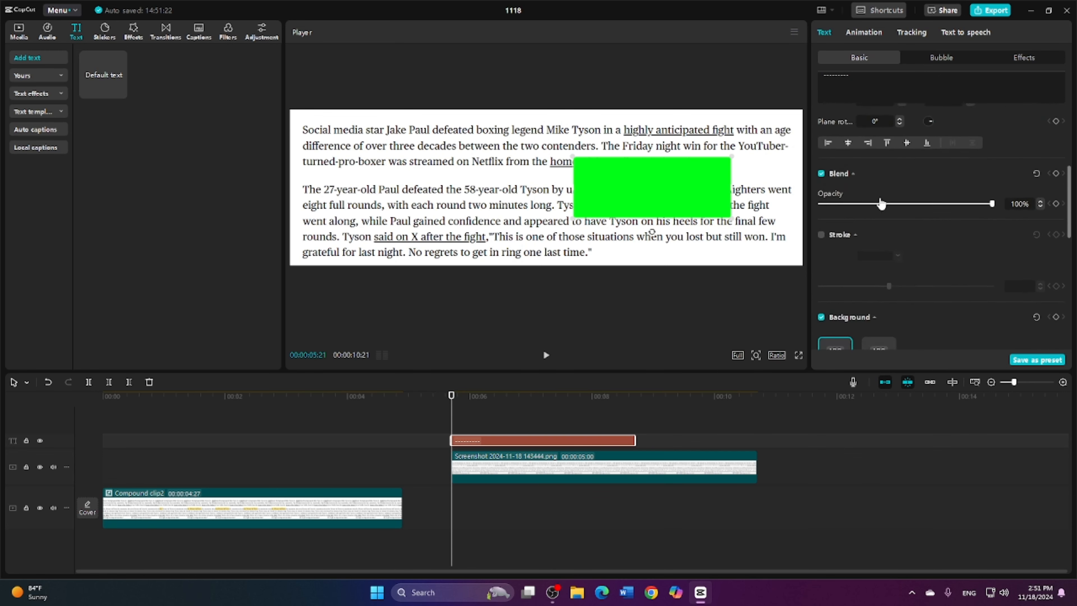
pyautogui.scroll(7, 869, 244)
pyautogui.scroll(-8, 868, 245)
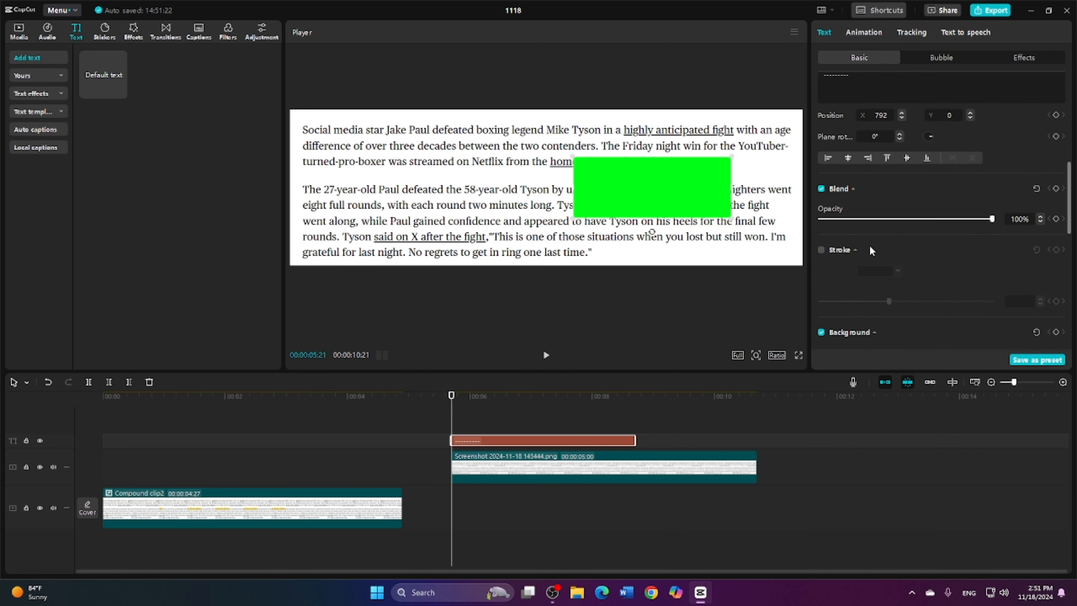
pyautogui.scroll(4, 869, 245)
pyautogui.moveTo(853, 196); pyautogui.dragTo(836, 197)
pyautogui.moveTo(662, 186); pyautogui.dragTo(293, 193)
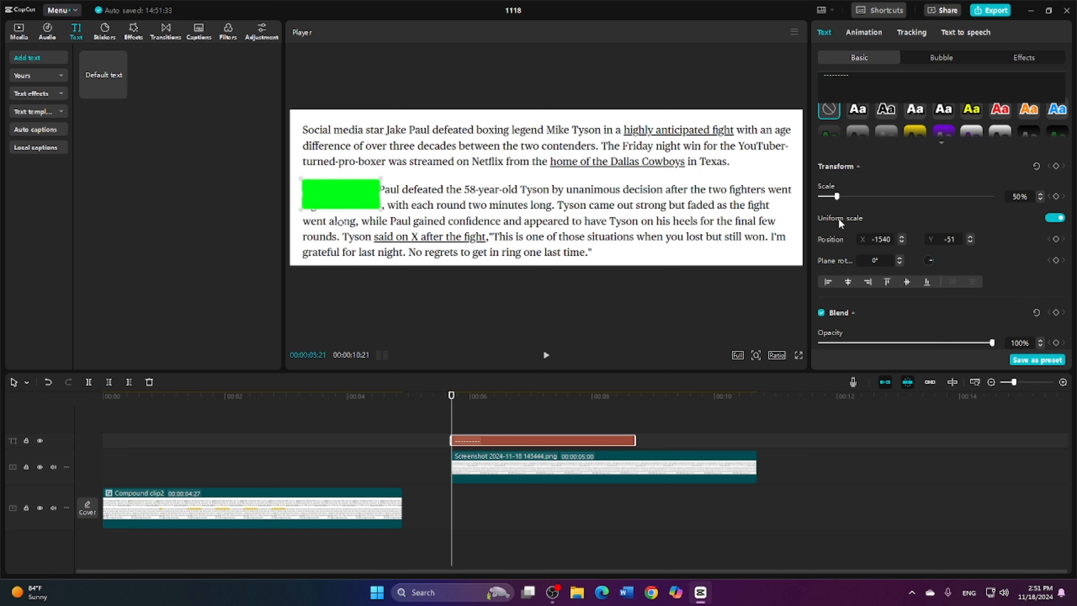
# - Turn off uniform scale, set scale width to 131% and height to 34%, and place the block over the second paragraph's first line
pyautogui.click(1060, 220)
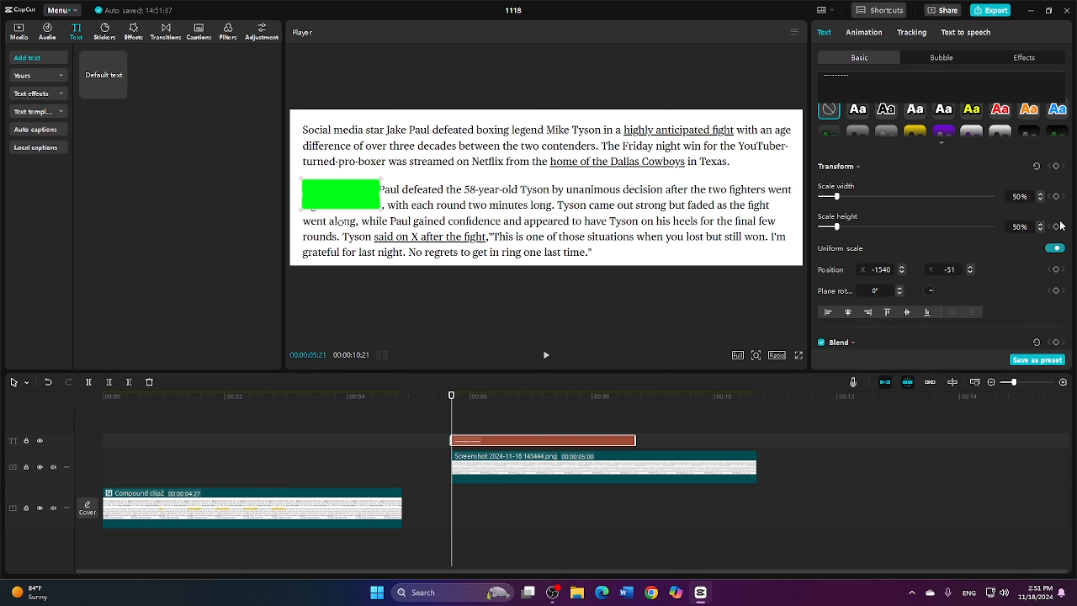
pyautogui.scroll(2, 838, 237)
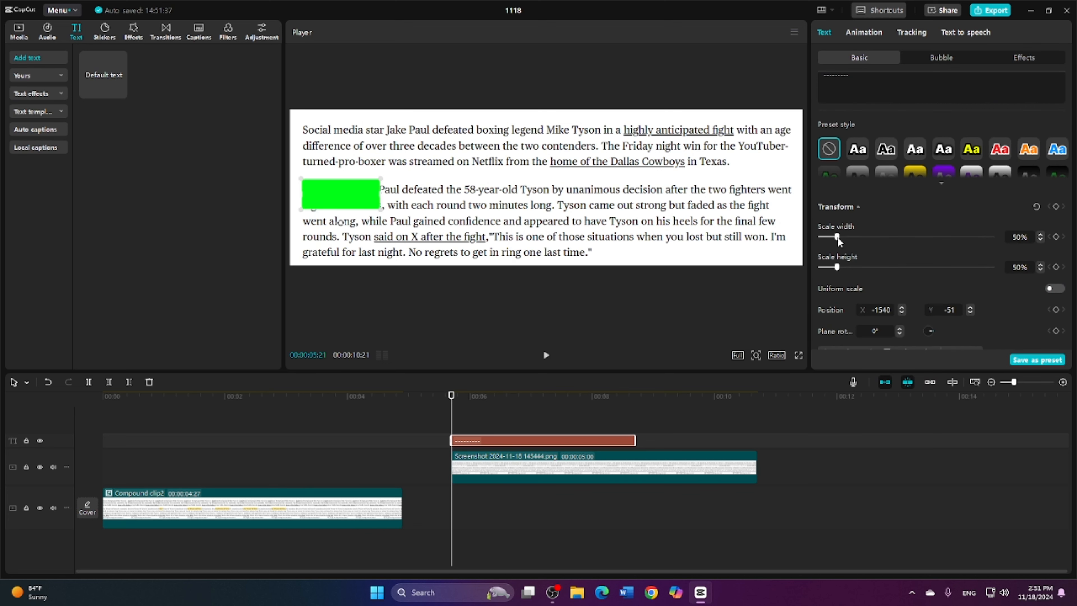
pyautogui.moveTo(838, 237); pyautogui.dragTo(865, 237)
pyautogui.moveTo(440, 200); pyautogui.dragTo(484, 195)
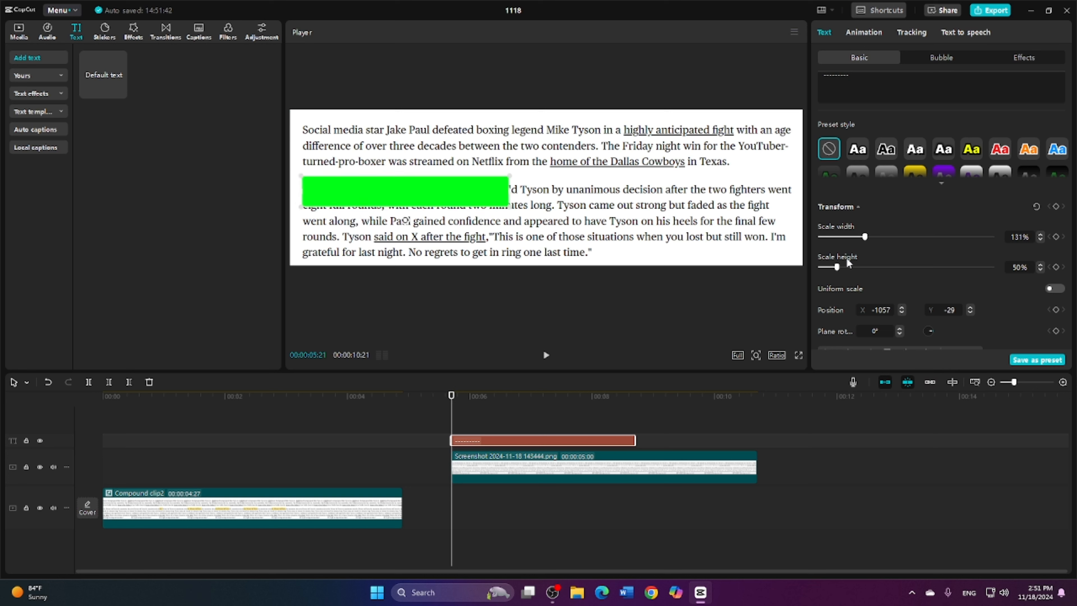
pyautogui.moveTo(837, 270); pyautogui.dragTo(833, 271)
pyautogui.moveTo(474, 198)
pyautogui.mouseDown()
pyautogui.moveTo(585, 194)
pyautogui.moveTo(617, 177)
pyautogui.moveTo(483, 199)
pyautogui.mouseUp()
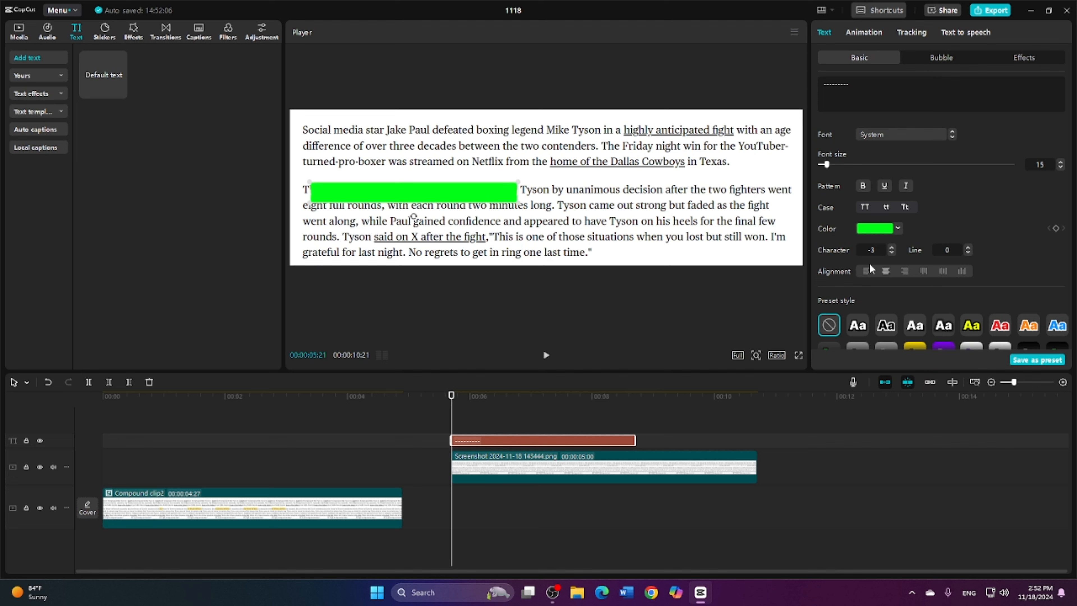
# - Lower the text's blend opacity to 43% and align the block's start with "The 27-year-old"
pyautogui.scroll(-5, 912, 267)
pyautogui.scroll(-5, 905, 261)
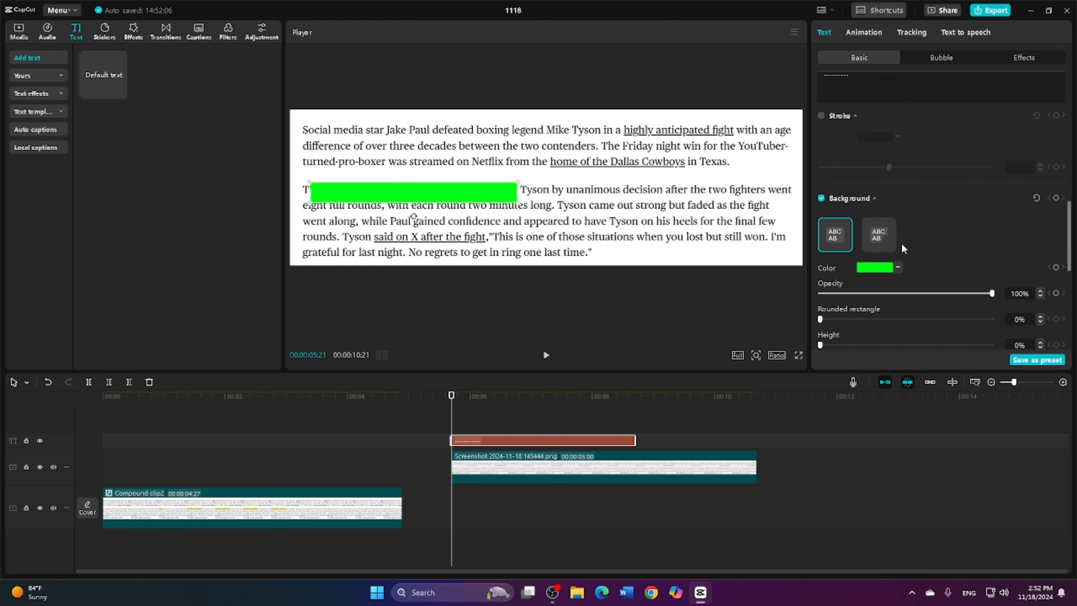
pyautogui.scroll(4, 901, 243)
pyautogui.moveTo(920, 306); pyautogui.dragTo(894, 305)
pyautogui.moveTo(345, 192); pyautogui.dragTo(334, 189)
# - Widen the highlight to 159% scale width and position it at X -901, Y -17, covering the phrase through "58-year-old Tyson"
pyautogui.scroll(4, 885, 297)
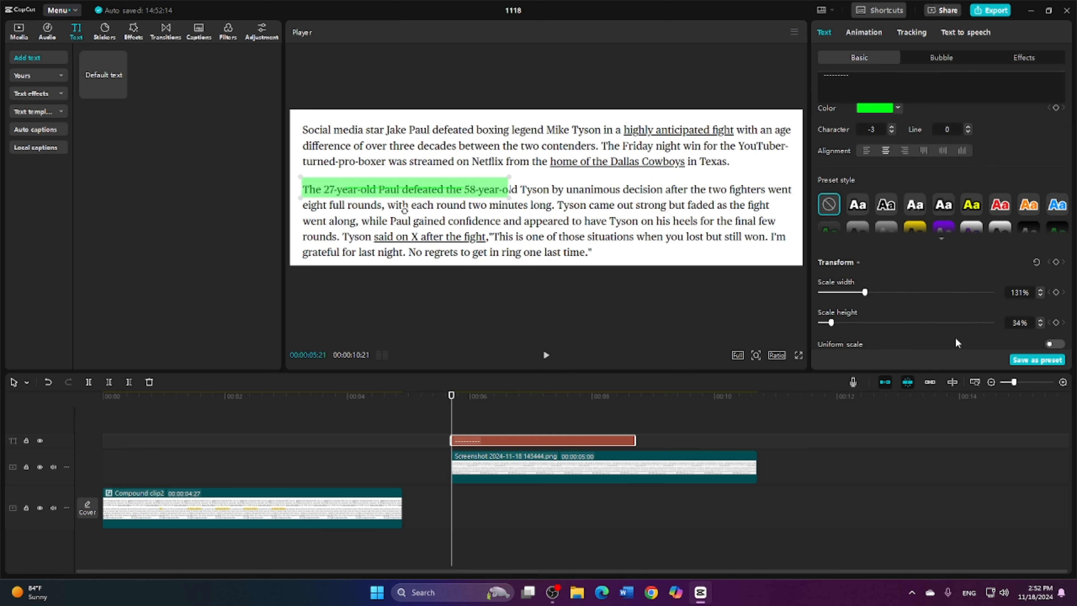
pyautogui.moveTo(865, 293); pyautogui.dragTo(875, 295)
pyautogui.moveTo(432, 196); pyautogui.dragTo(453, 196)
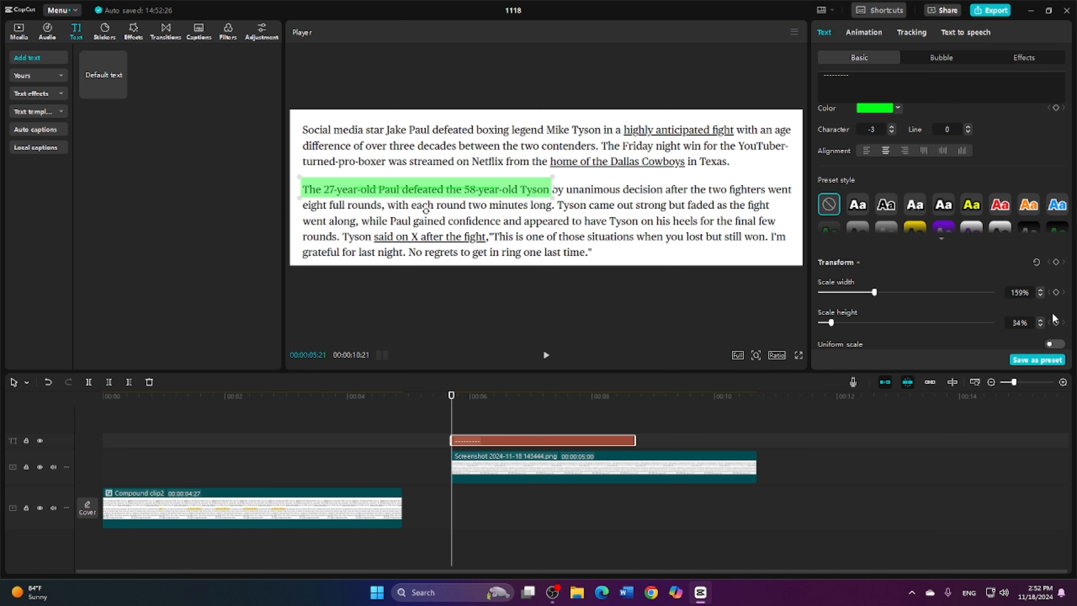
pyautogui.scroll(-2, 925, 329)
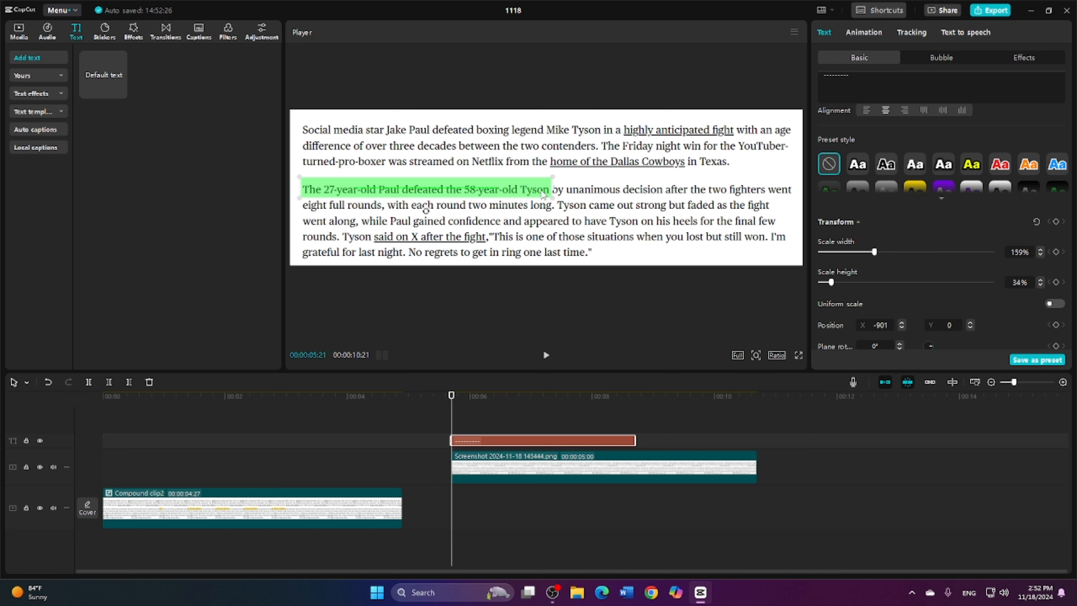
pyautogui.scroll(-2, 920, 338)
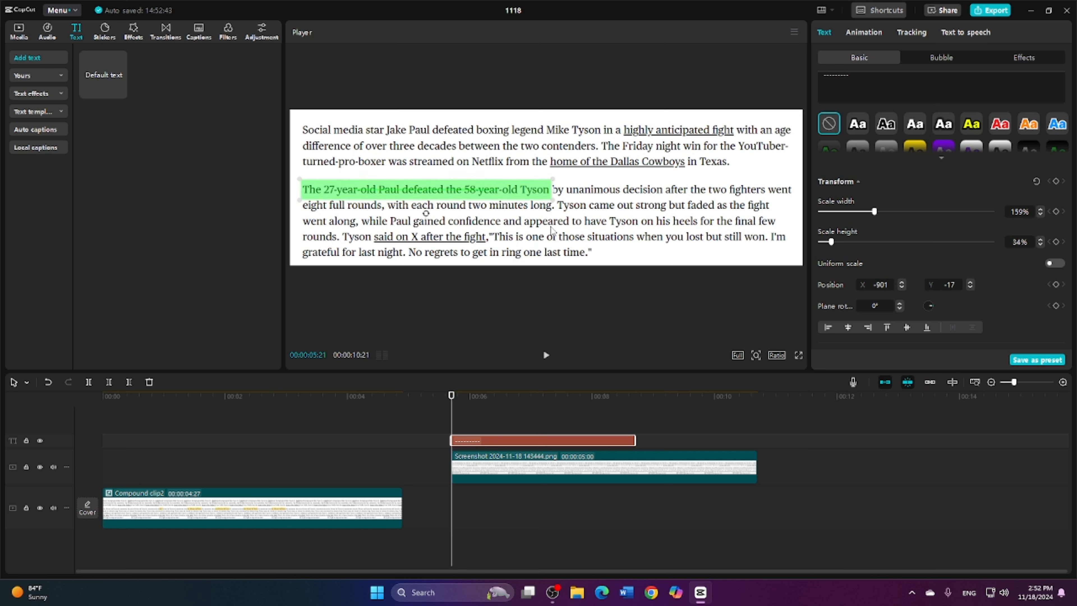
# - Set the highlight text's blend opacity to 100%
pyautogui.scroll(-8, 911, 295)
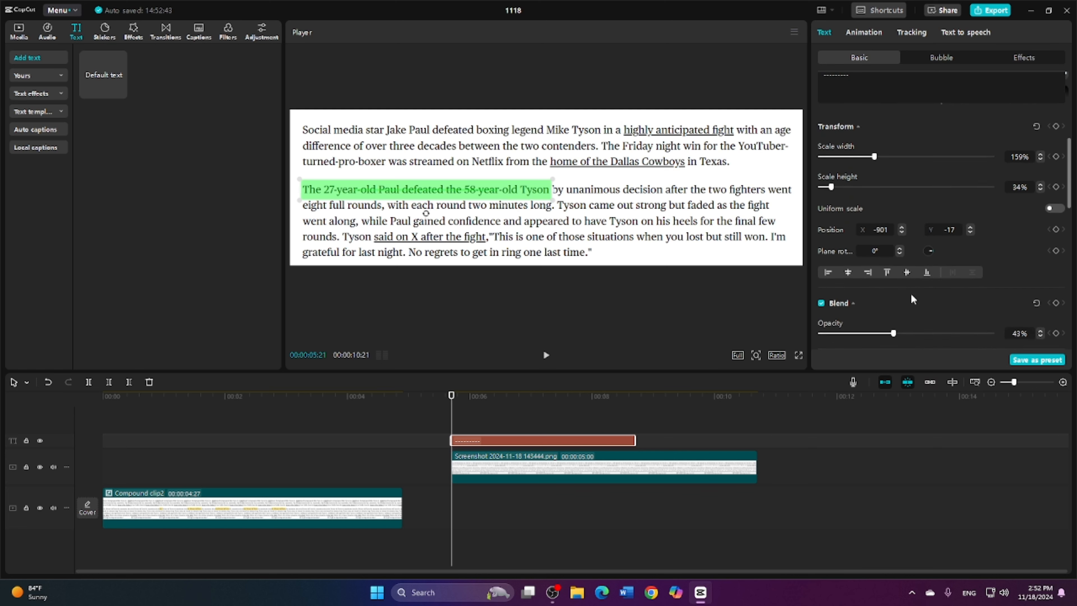
pyautogui.moveTo(895, 212); pyautogui.dragTo(975, 212)
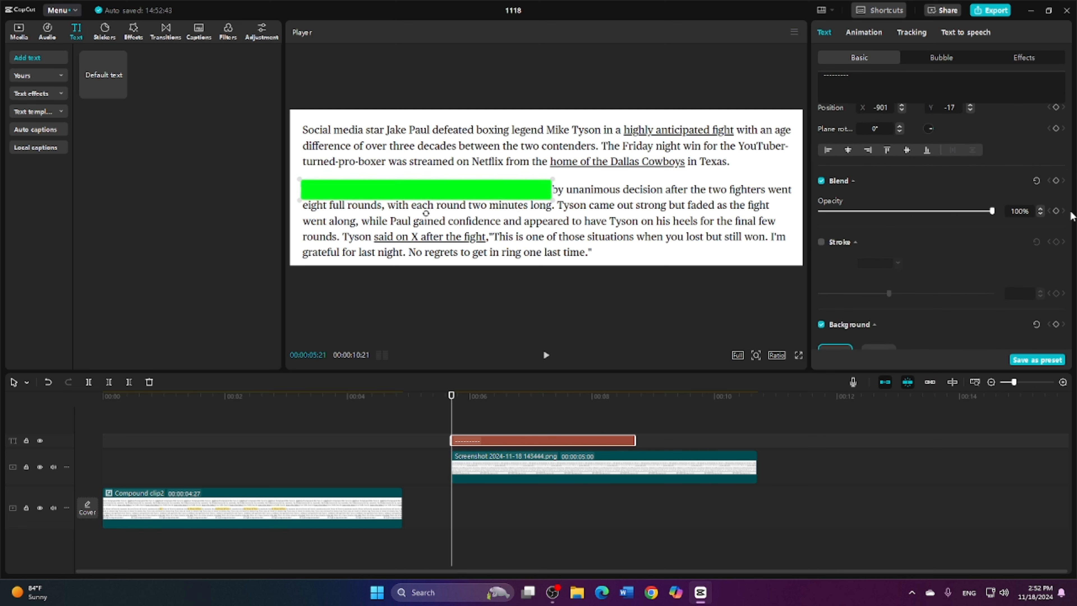
# - Convert the green highlight text clip into a compound clip and play it from its start
pyautogui.click(662, 419)
pyautogui.rightClick(594, 441)
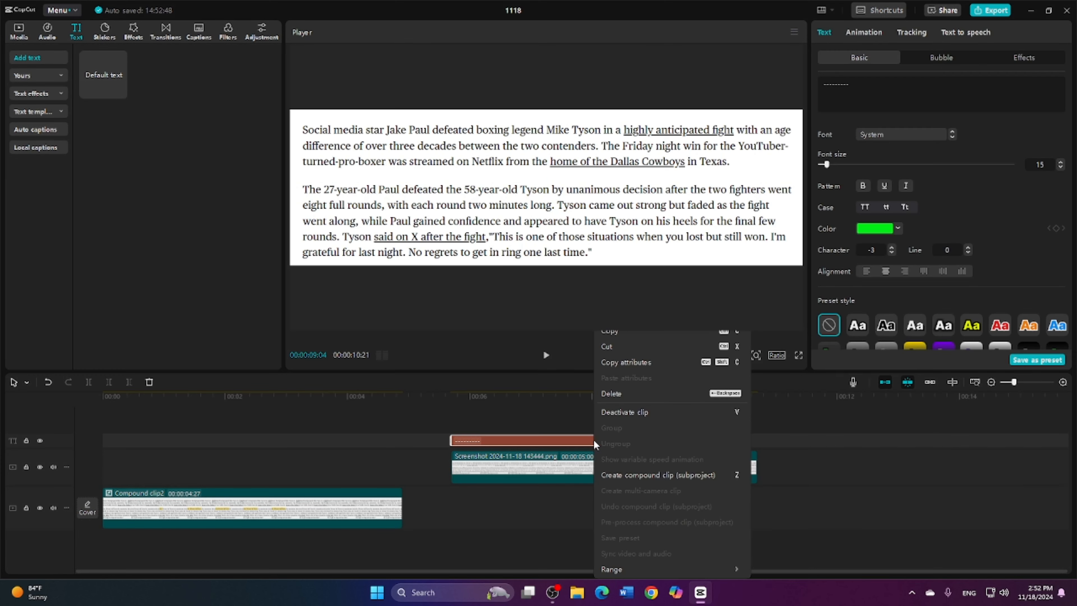
pyautogui.click(651, 477)
pyautogui.moveTo(660, 425); pyautogui.dragTo(449, 423)
pyautogui.press('space')
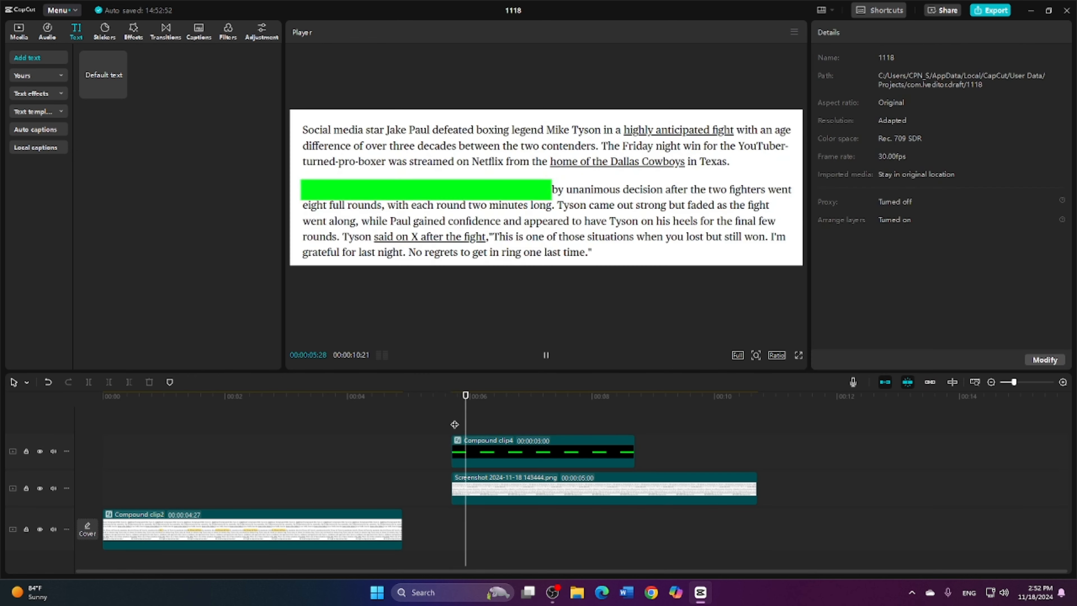
# - Set the highlight compound clip's blend mode to Multiply
pyautogui.click(536, 448)
pyautogui.press('space')
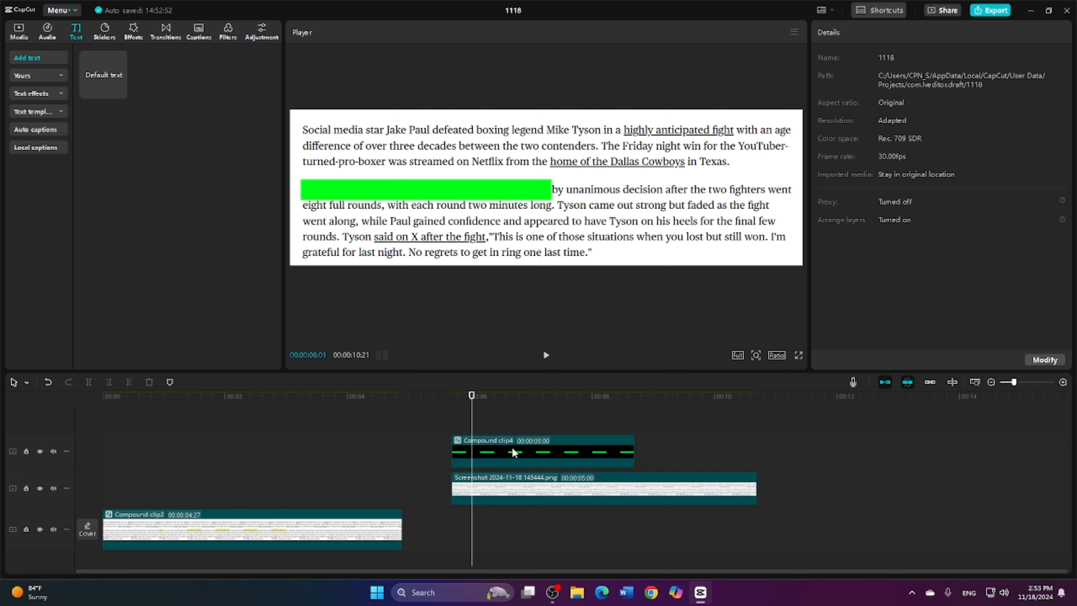
pyautogui.click(512, 451)
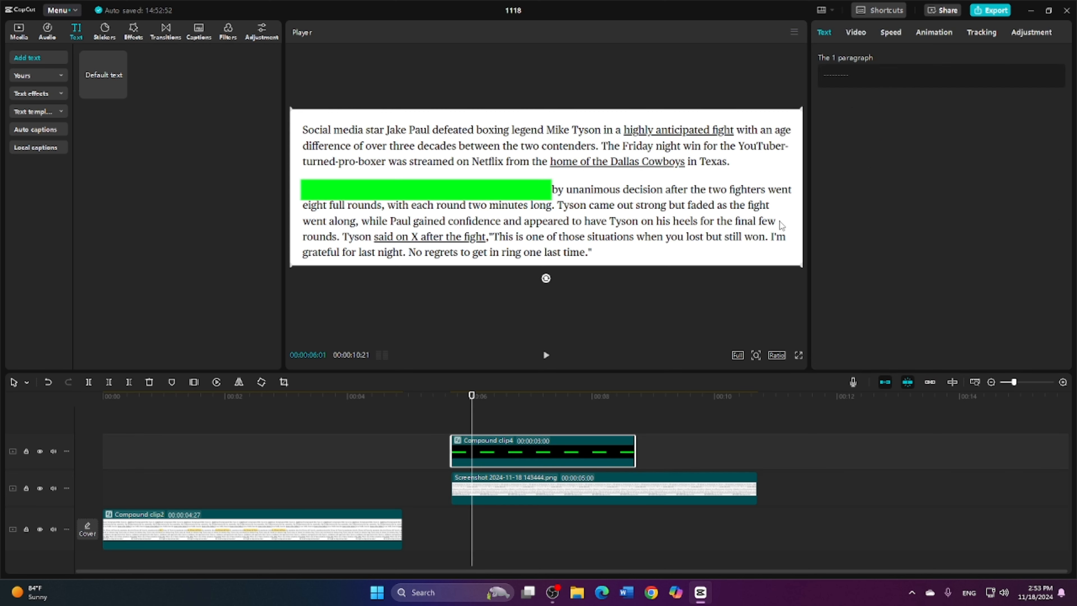
pyautogui.click(856, 32)
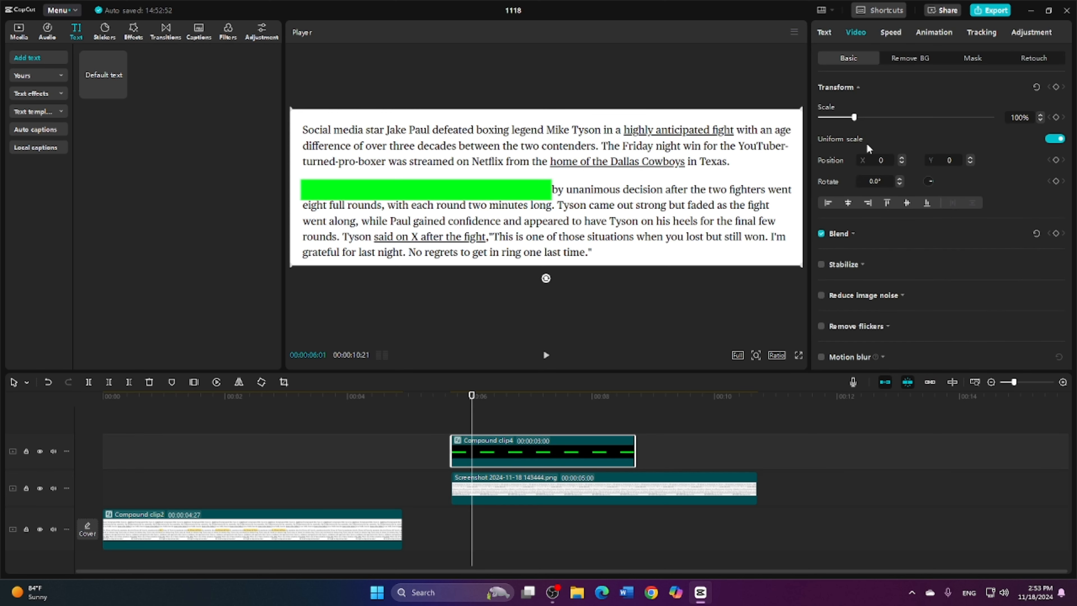
pyautogui.scroll(-1, 859, 243)
pyautogui.click(853, 224)
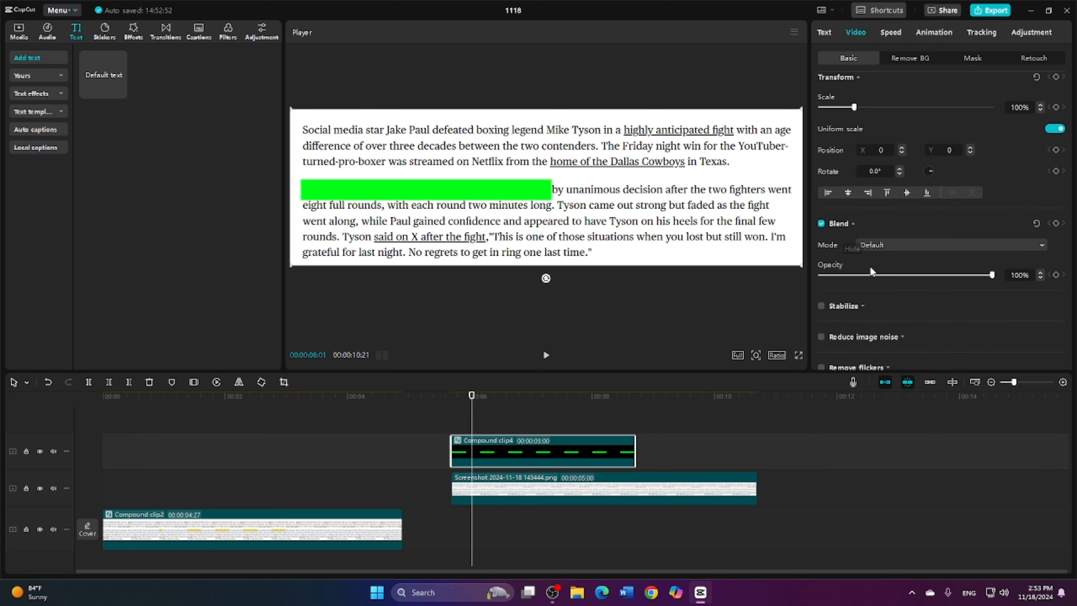
pyautogui.click(895, 248)
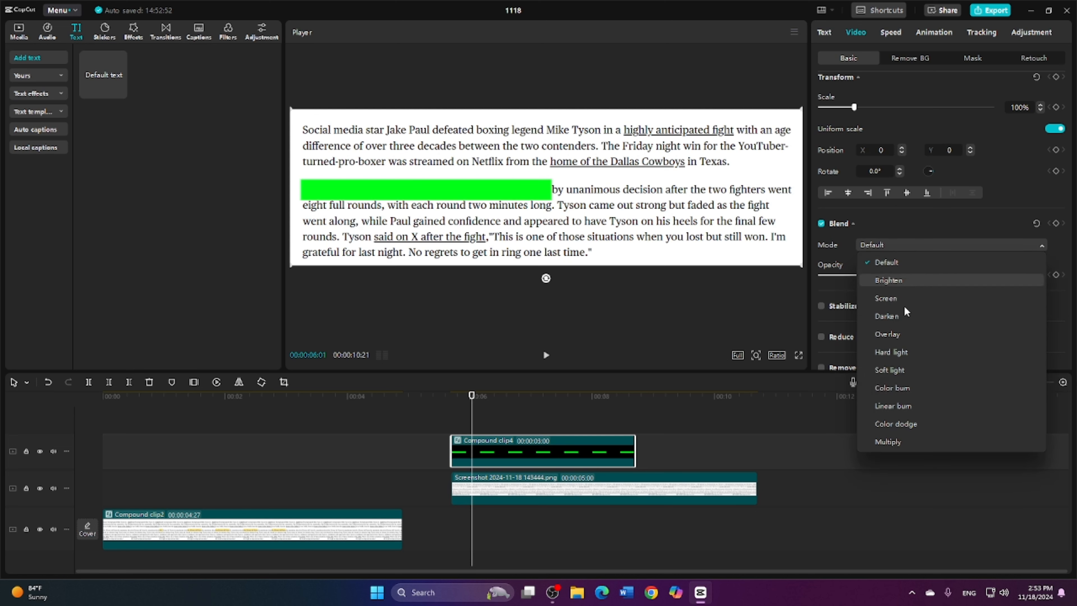
pyautogui.click(905, 446)
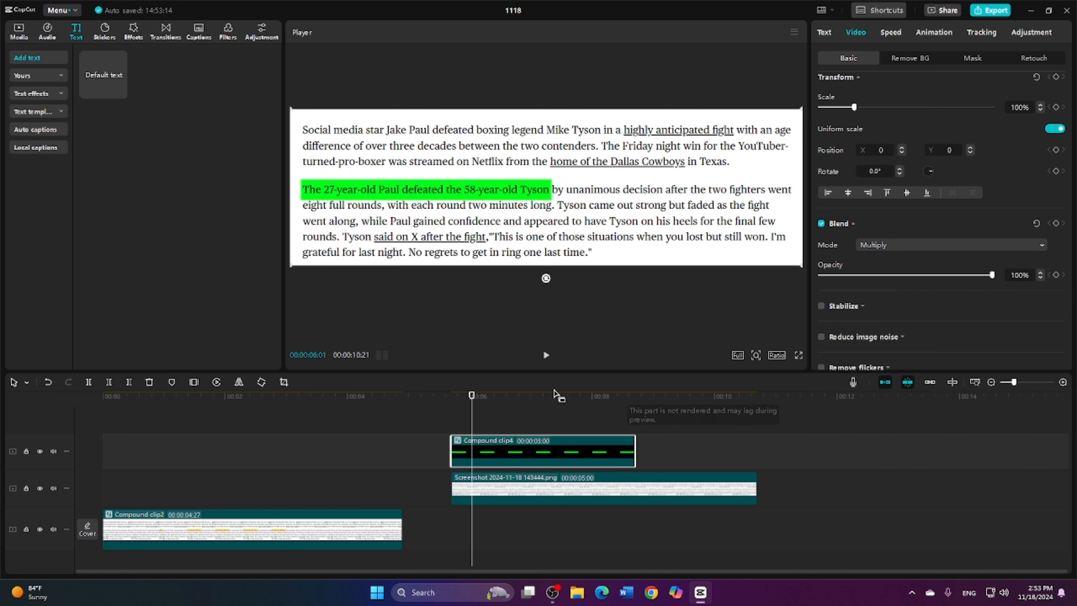
# - Play the yellow highlight example from the start of the timeline
pyautogui.click(494, 427)
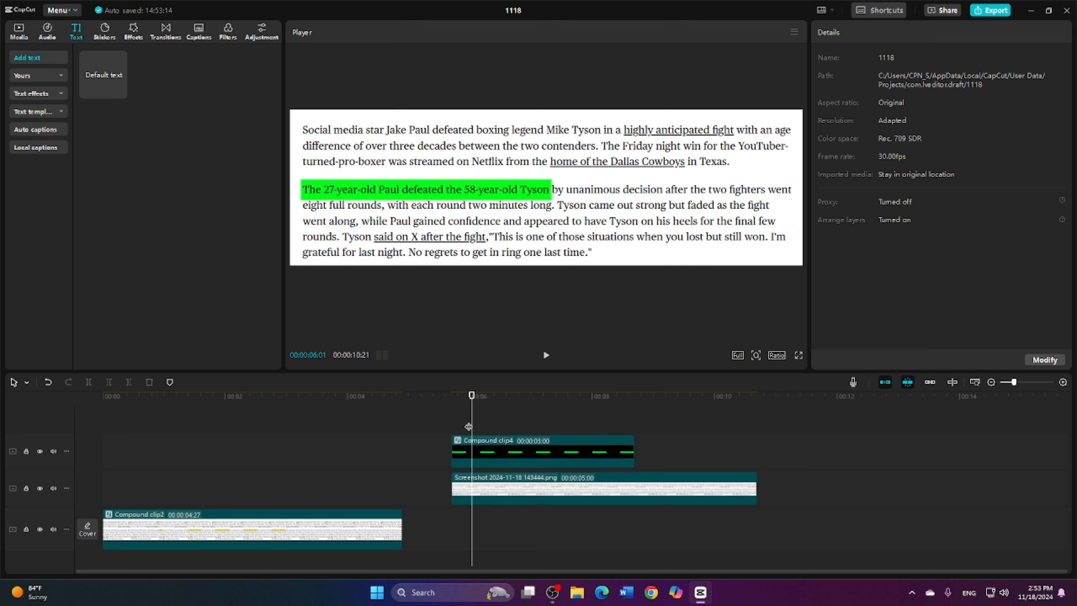
pyautogui.moveTo(468, 426); pyautogui.dragTo(61, 436)
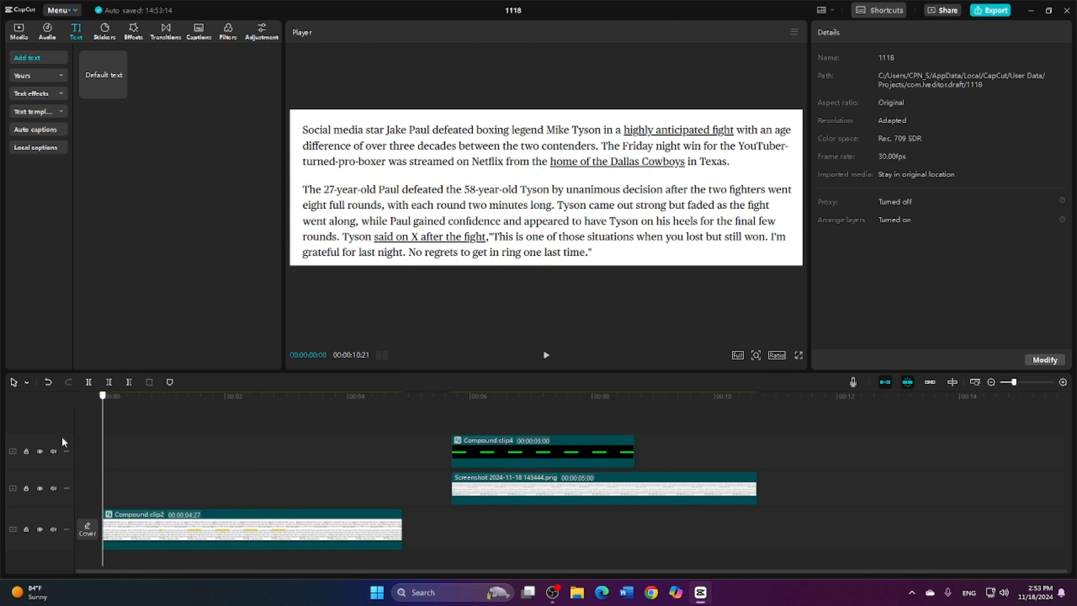
pyautogui.press('space')
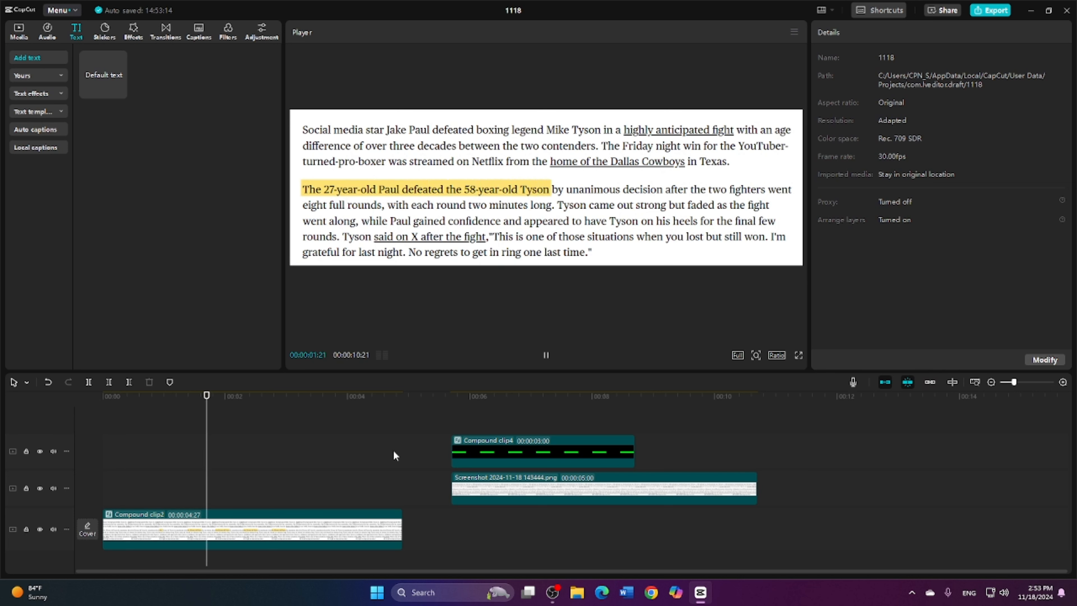
pyautogui.press('space')
# - Apply a Horizontal mask to the green highlight clip, rotate it to -90° and place it at the start of the phrase
pyautogui.click(448, 430)
pyautogui.click(466, 445)
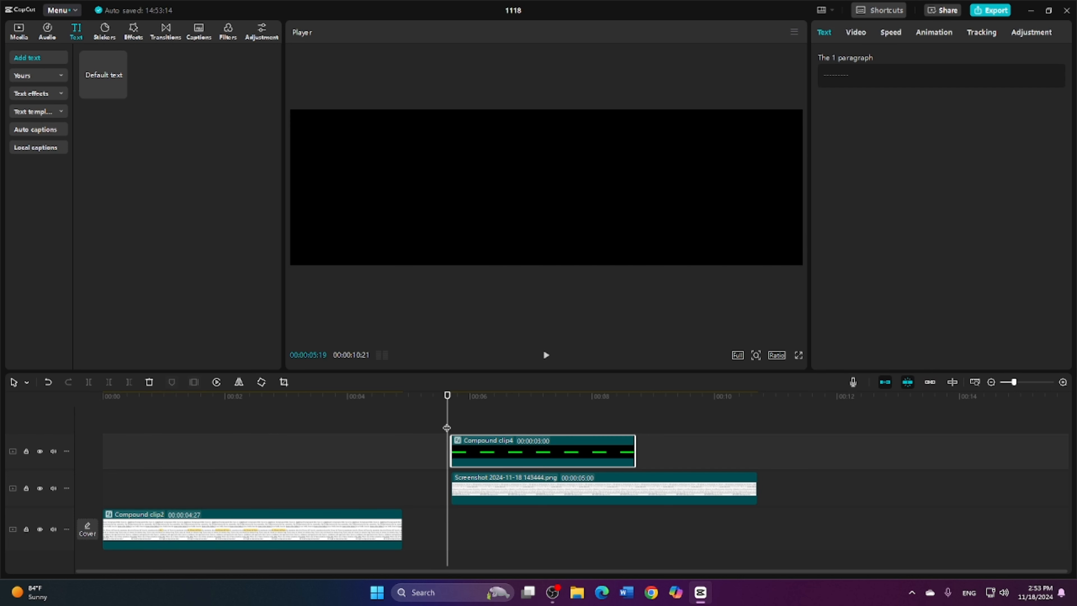
pyautogui.moveTo(446, 428); pyautogui.dragTo(463, 441)
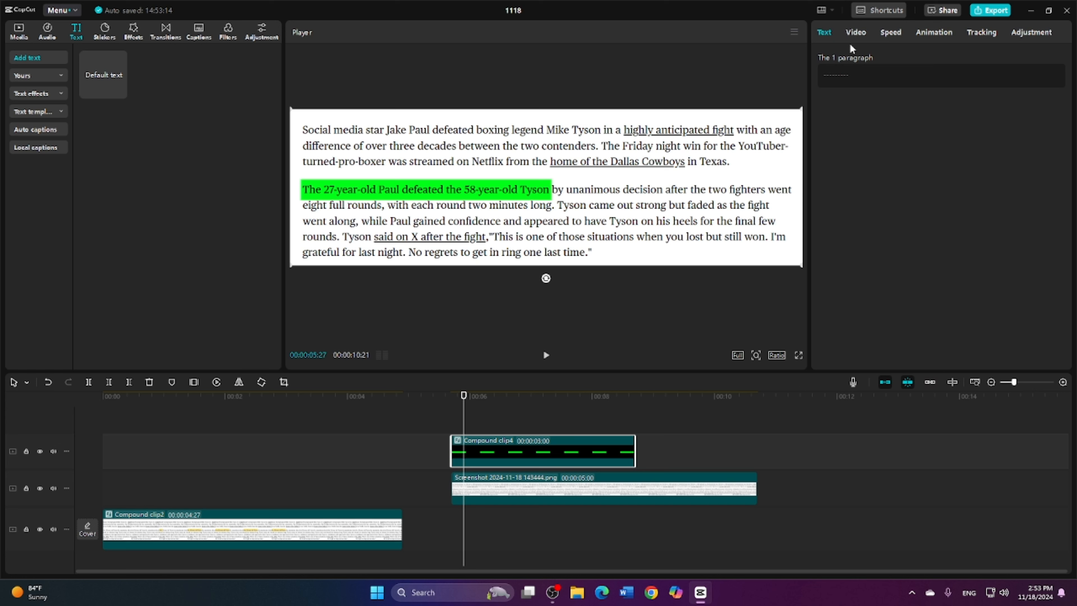
pyautogui.click(855, 33)
pyautogui.click(972, 58)
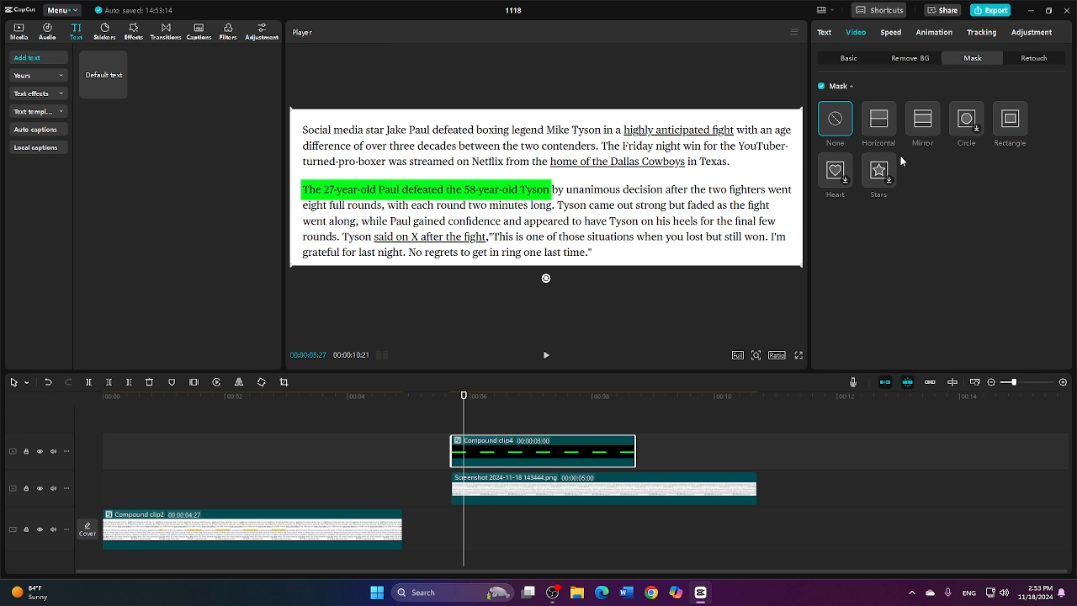
pyautogui.click(878, 120)
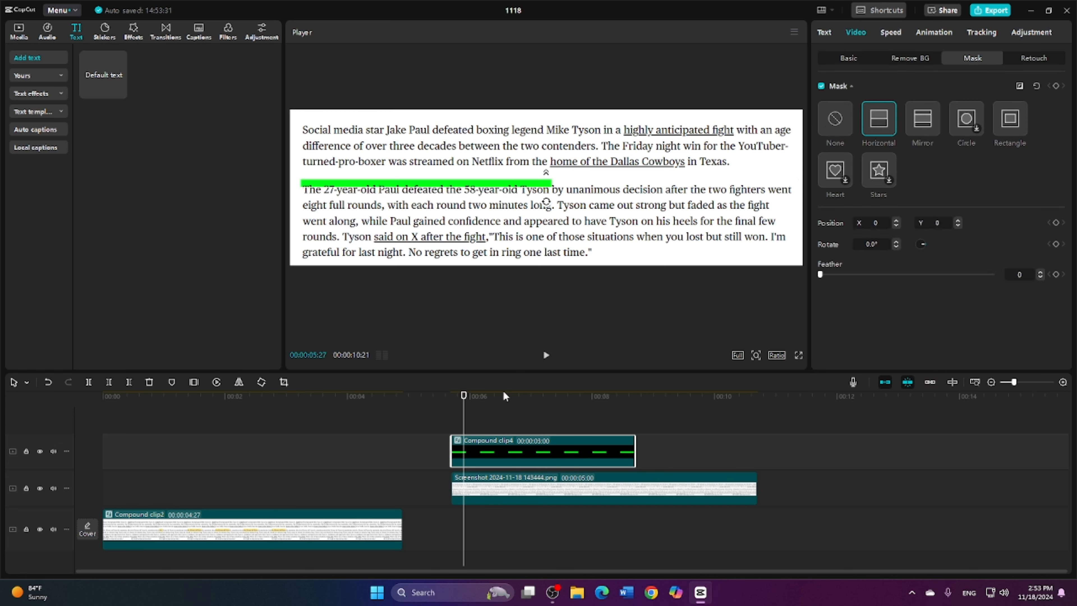
pyautogui.moveTo(546, 203); pyautogui.dragTo(301, 216)
# - Shift the mask to X -926 so it hides the highlight, and add a mask keyframe at the clip's start, 00:00:05:21
pyautogui.click(490, 427)
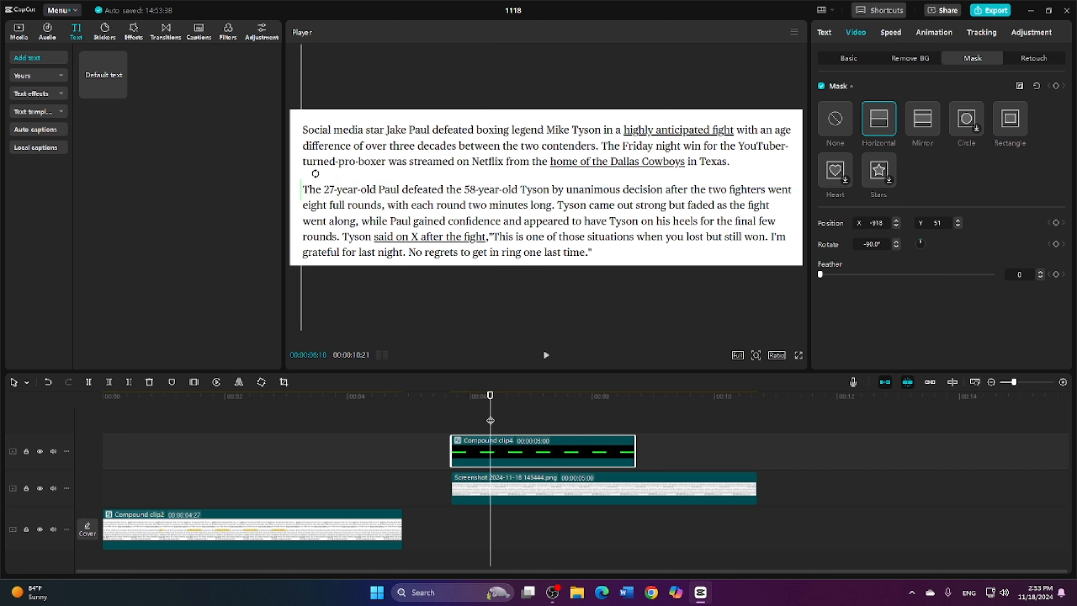
pyautogui.moveTo(490, 415); pyautogui.dragTo(454, 420)
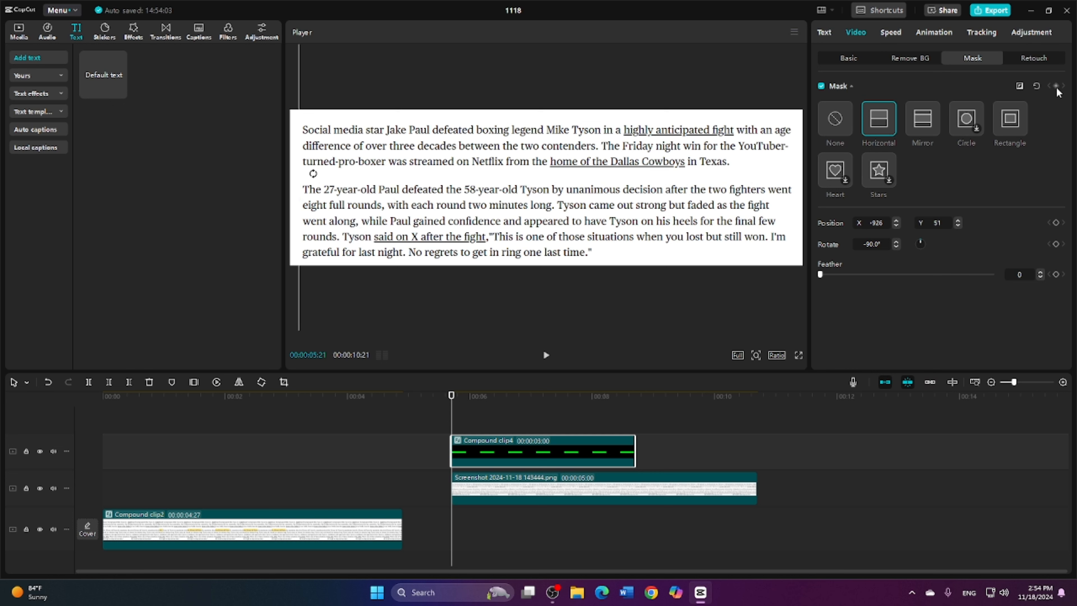
pyautogui.click(1056, 86)
# - Add a mask keyframe at 00:00:07:05 and move the mask to X 910, Y 63 to reveal the whole highlight
pyautogui.moveTo(453, 426); pyautogui.dragTo(524, 446)
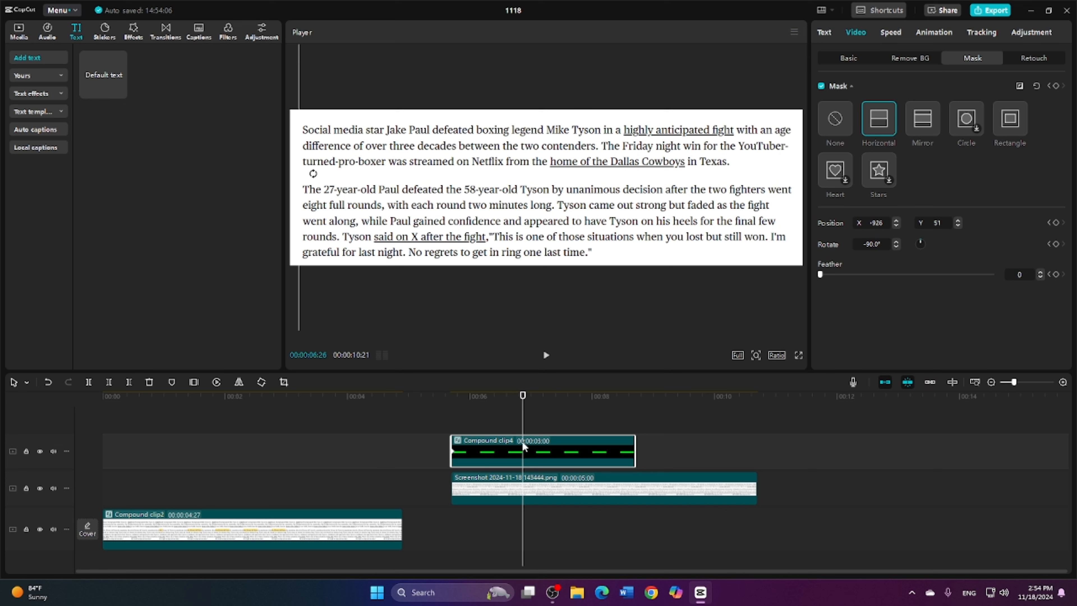
pyautogui.moveTo(524, 434)
pyautogui.mouseDown()
pyautogui.moveTo(550, 436)
pyautogui.moveTo(541, 437)
pyautogui.mouseUp()
pyautogui.click(1055, 85)
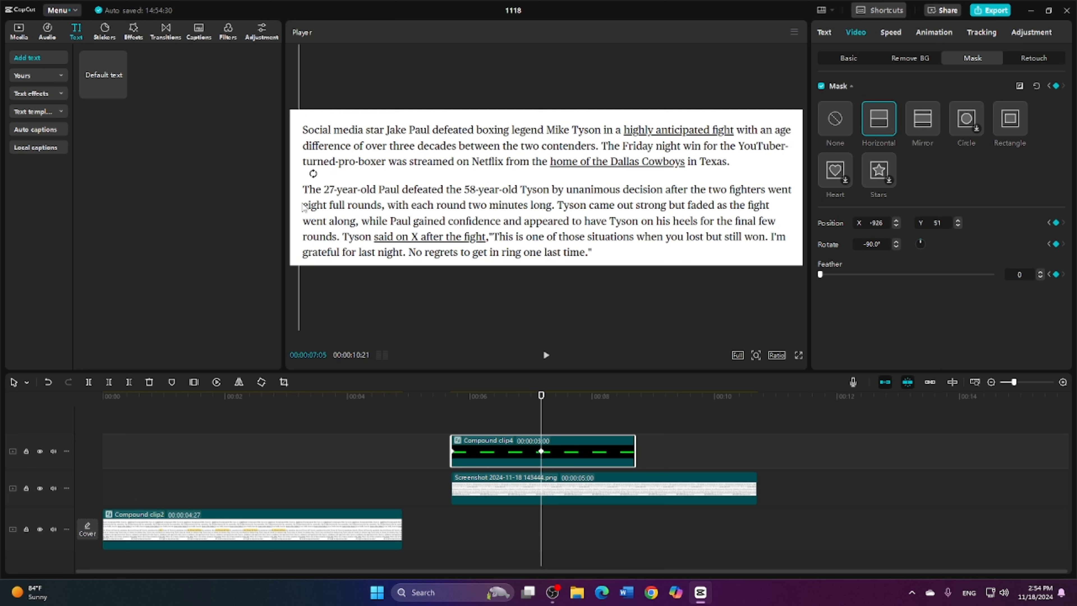
pyautogui.moveTo(304, 206); pyautogui.dragTo(788, 207)
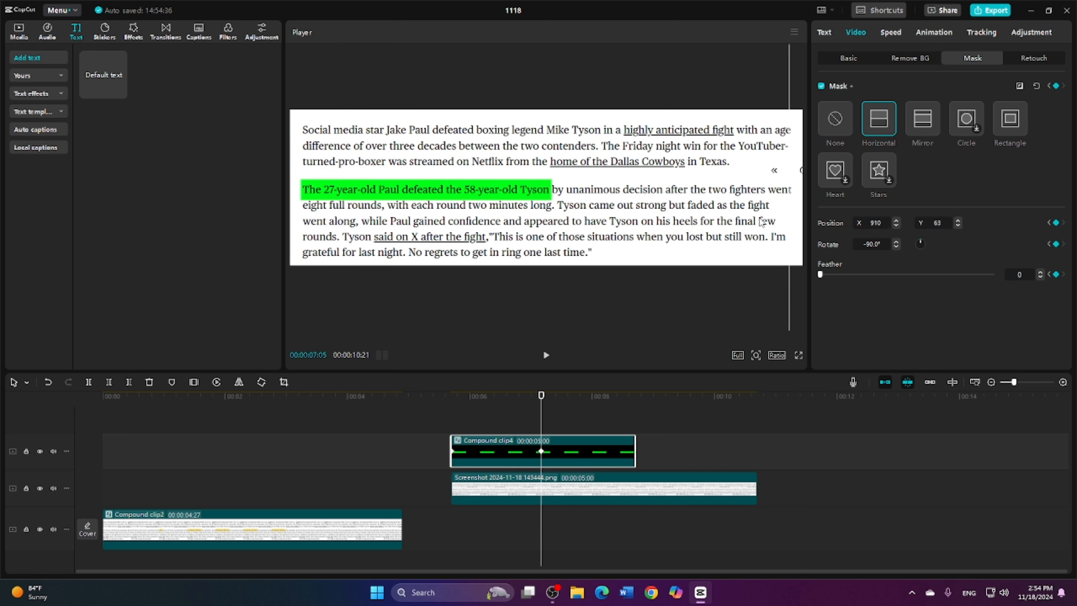
# - Play the green highlight's mask animation several times from the clip's start to check the reveal
pyautogui.moveTo(532, 422); pyautogui.dragTo(440, 431)
pyautogui.press('space')
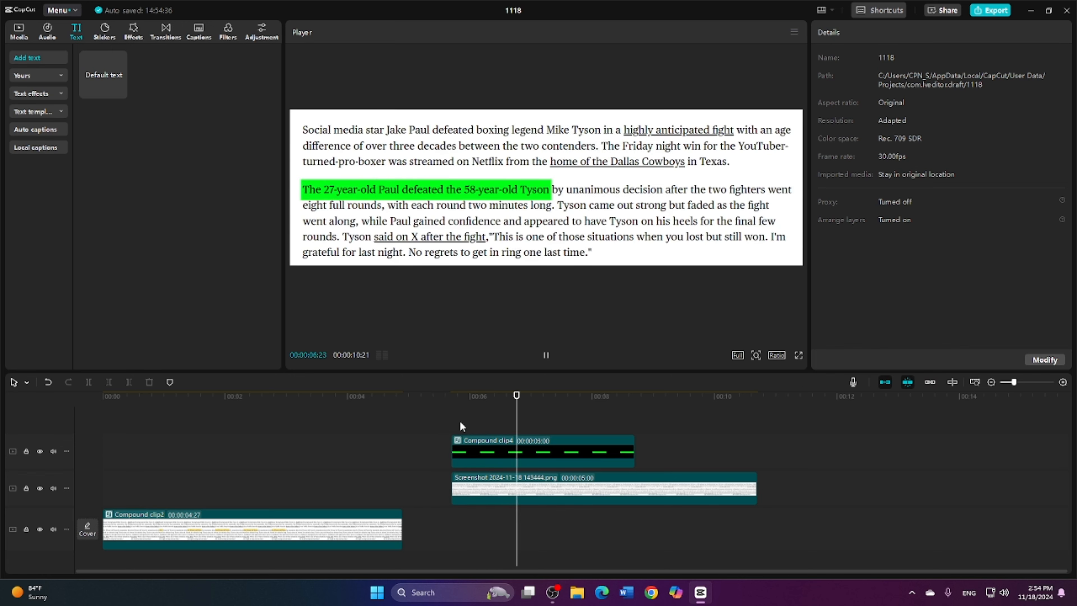
pyautogui.press('space')
pyautogui.click(434, 426)
pyautogui.press('space')
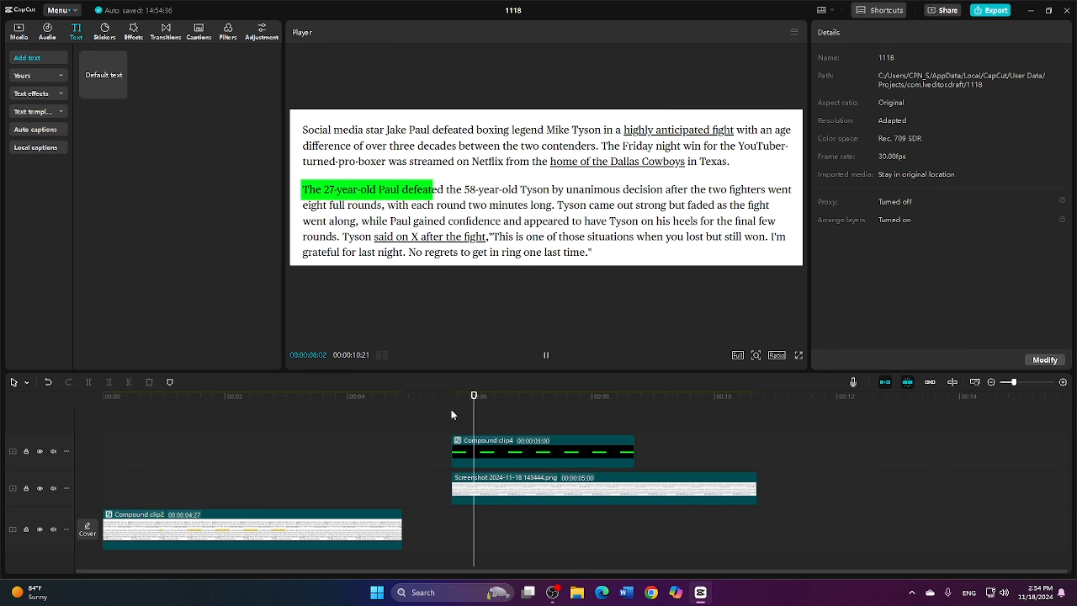
pyautogui.press('space')
pyautogui.click(455, 430)
pyautogui.press('space')
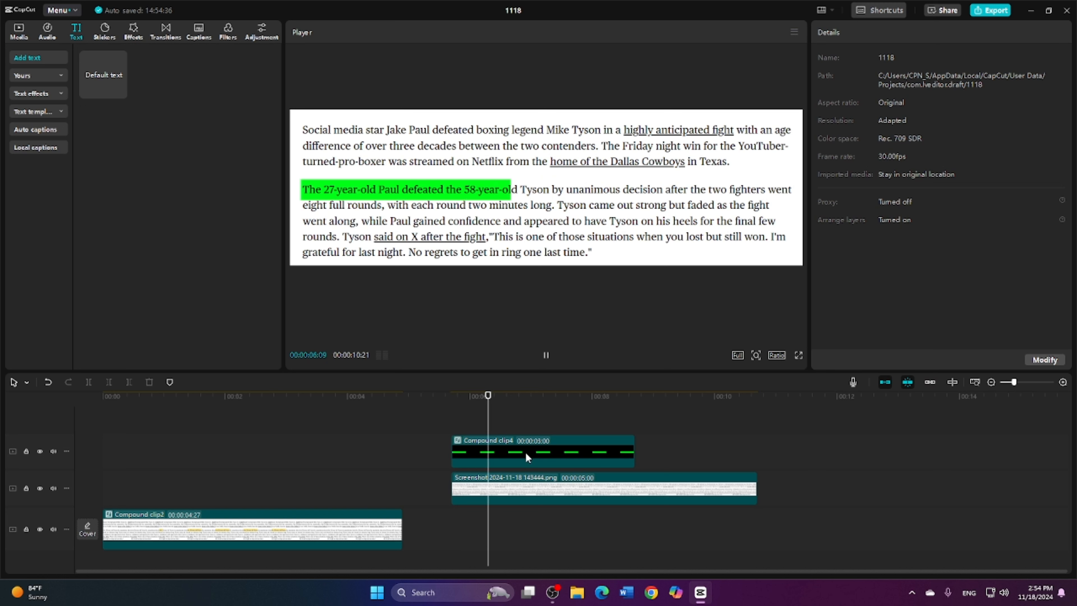
pyautogui.press('space')
# - Show the compound clip's keyframe graph and apply Auto curve to the mask's last Position X keyframe
pyautogui.click(524, 442)
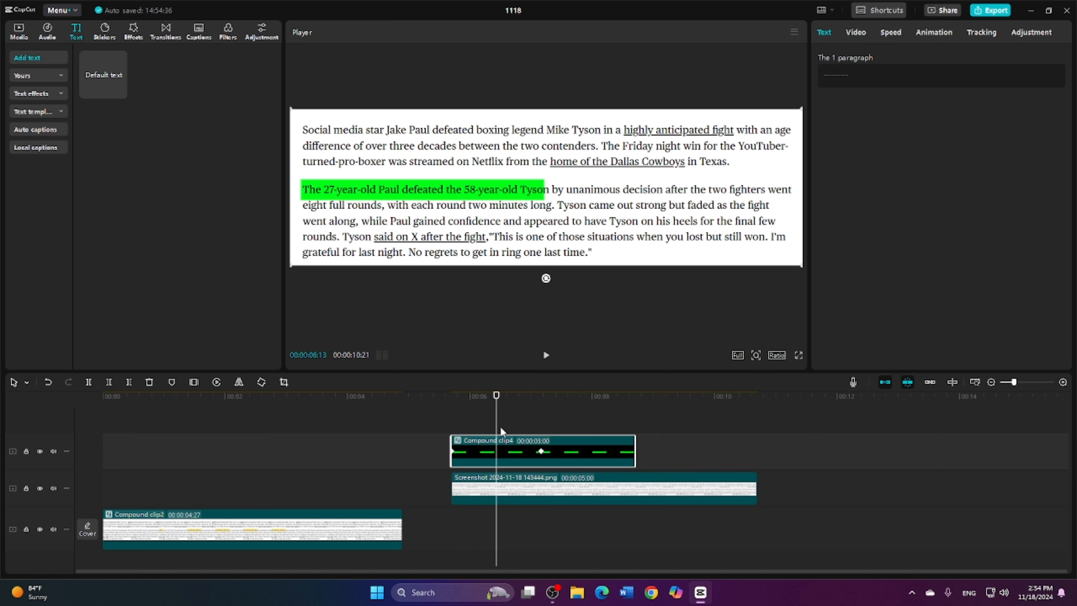
pyautogui.hotkey('alt', 'k')
pyautogui.scroll(3, 505, 429)
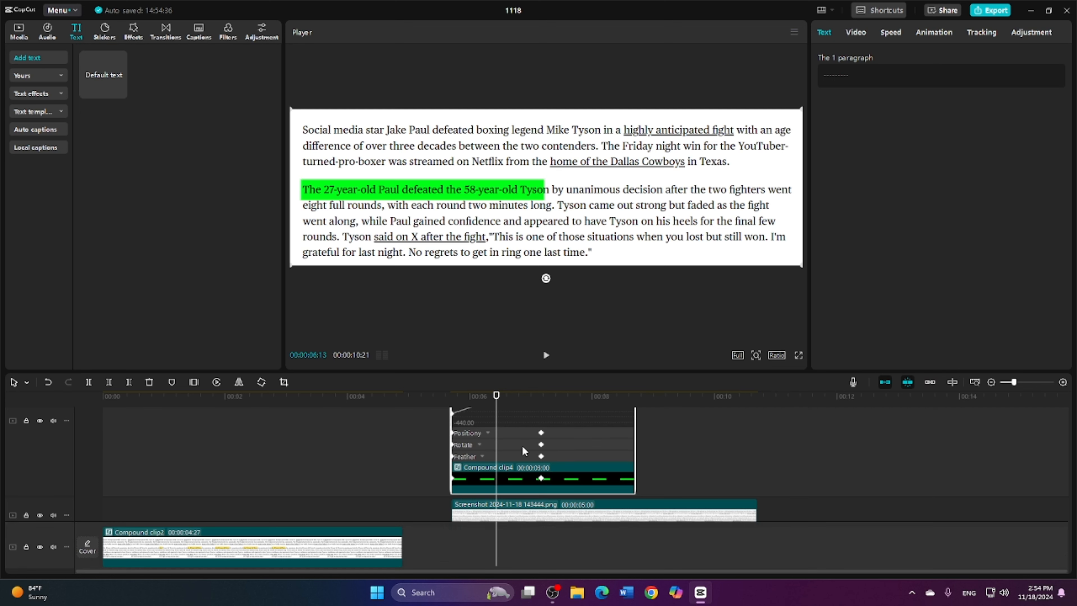
pyautogui.click(1026, 383)
pyautogui.scroll(2, 627, 484)
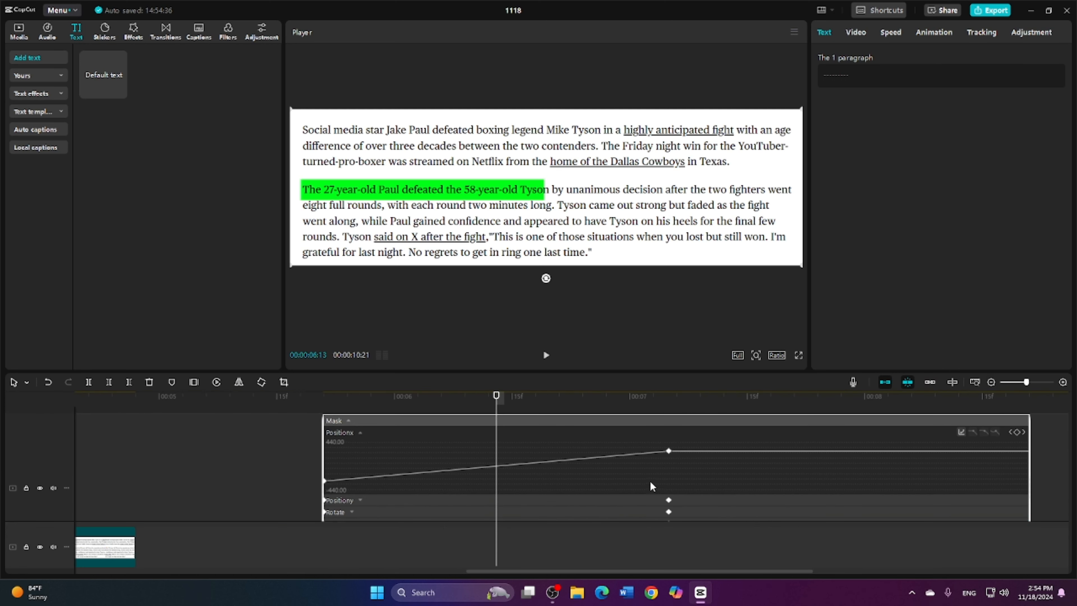
pyautogui.click(669, 451)
pyautogui.scroll(1, 887, 482)
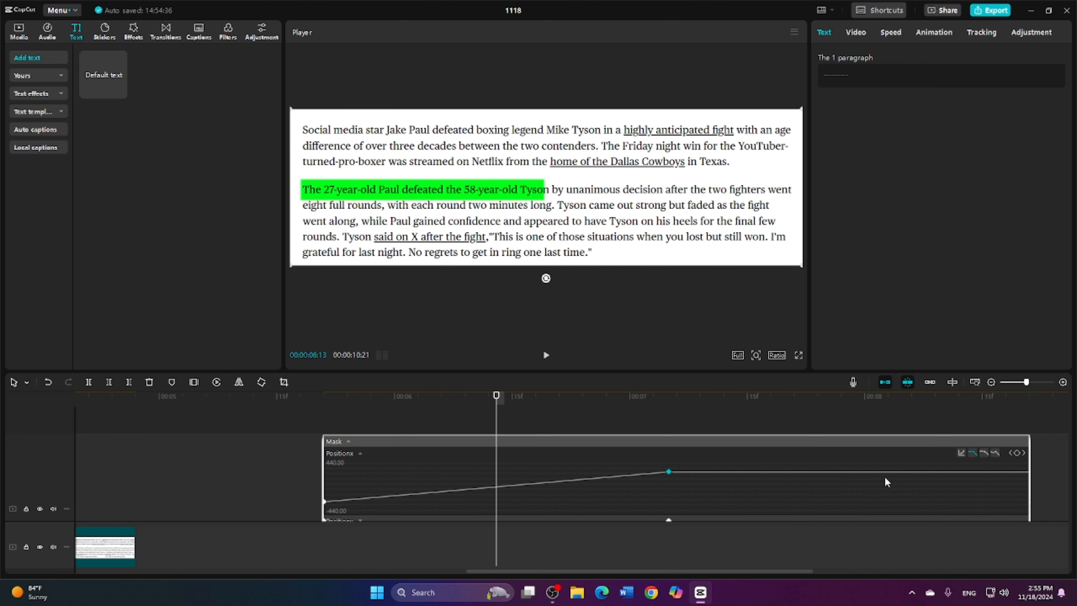
pyautogui.click(982, 453)
pyautogui.scroll(-1, 586, 515)
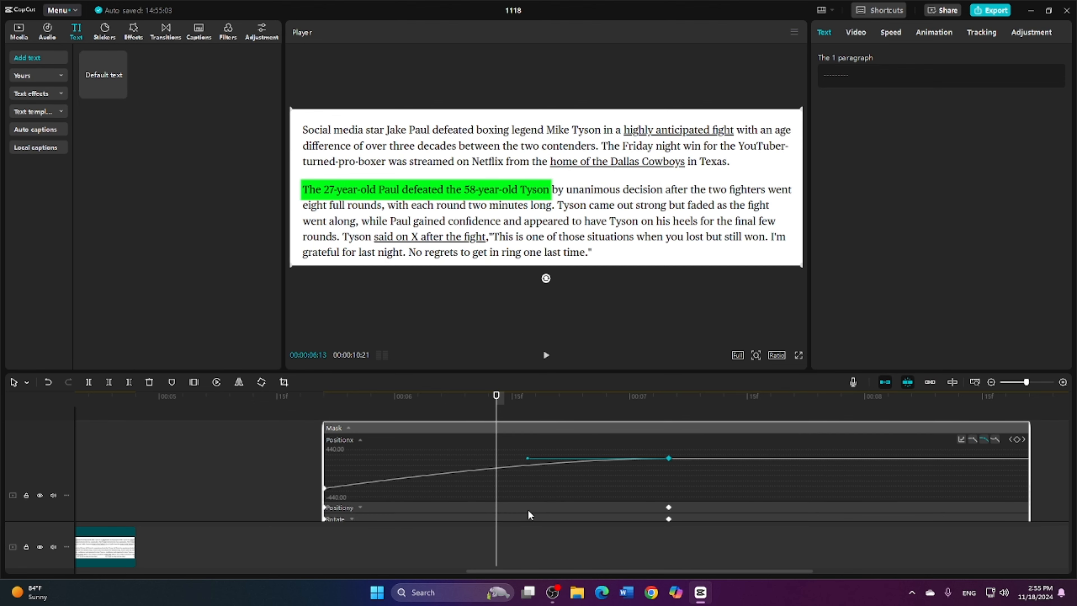
# - Apply Auto curve to the mask's first Position X keyframe and collapse the mask graph
pyautogui.click(325, 488)
pyautogui.click(326, 488)
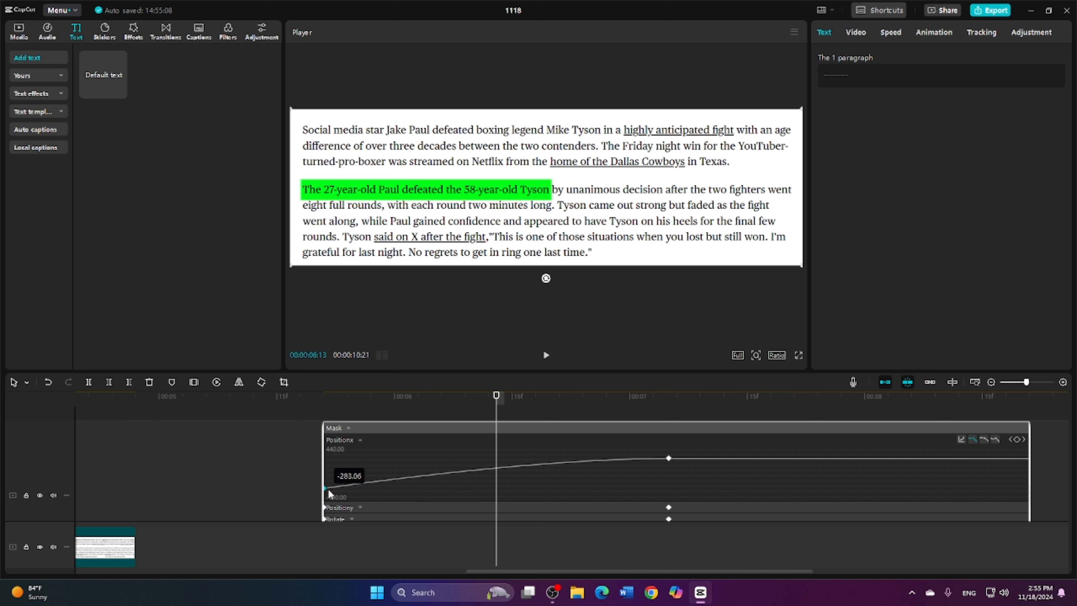
pyautogui.click(983, 439)
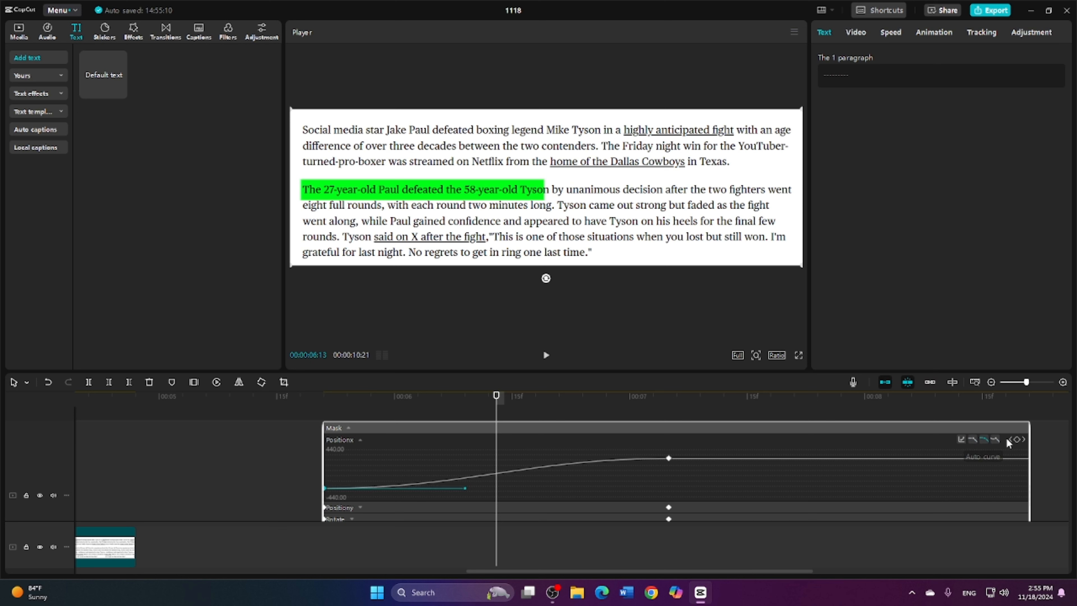
pyautogui.scroll(1, 978, 443)
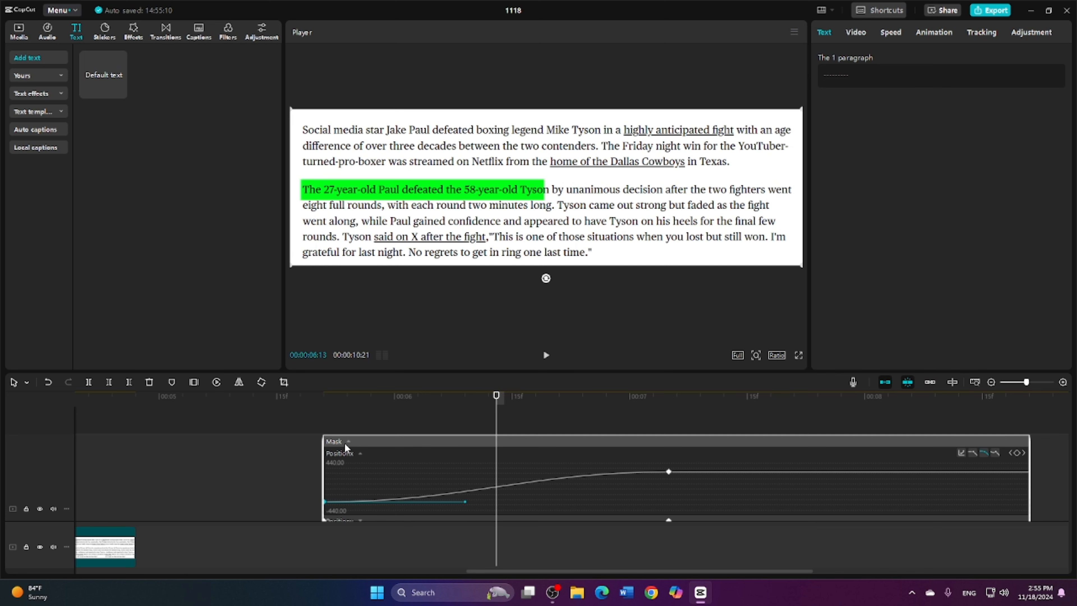
pyautogui.click(346, 444)
pyautogui.scroll(-1, 468, 454)
# - Play the eased highlight animation repeatedly from just before the clip's start
pyautogui.click(316, 451)
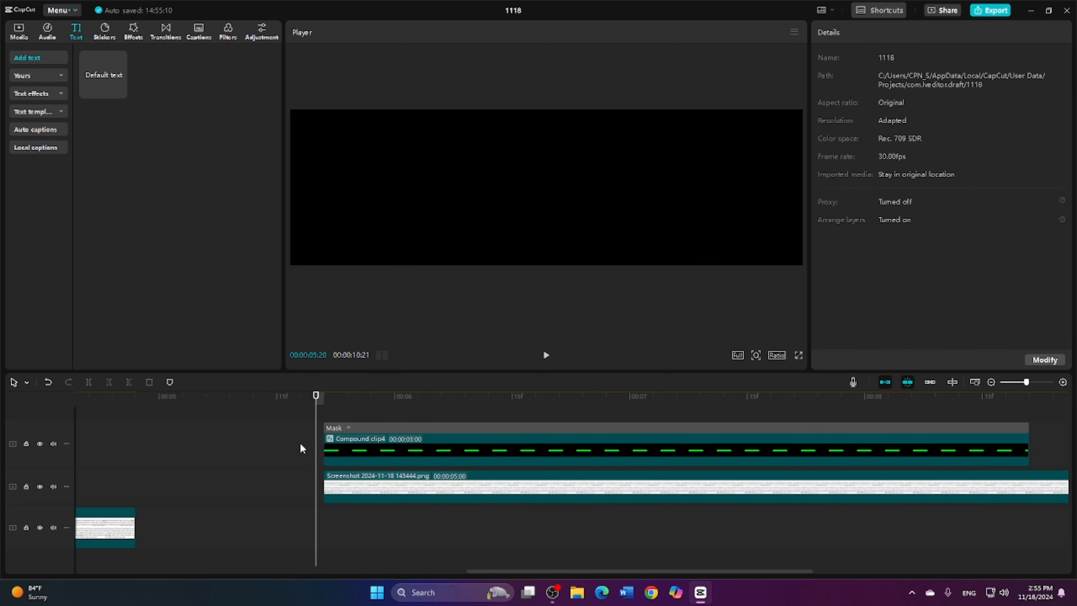
pyautogui.click(279, 445)
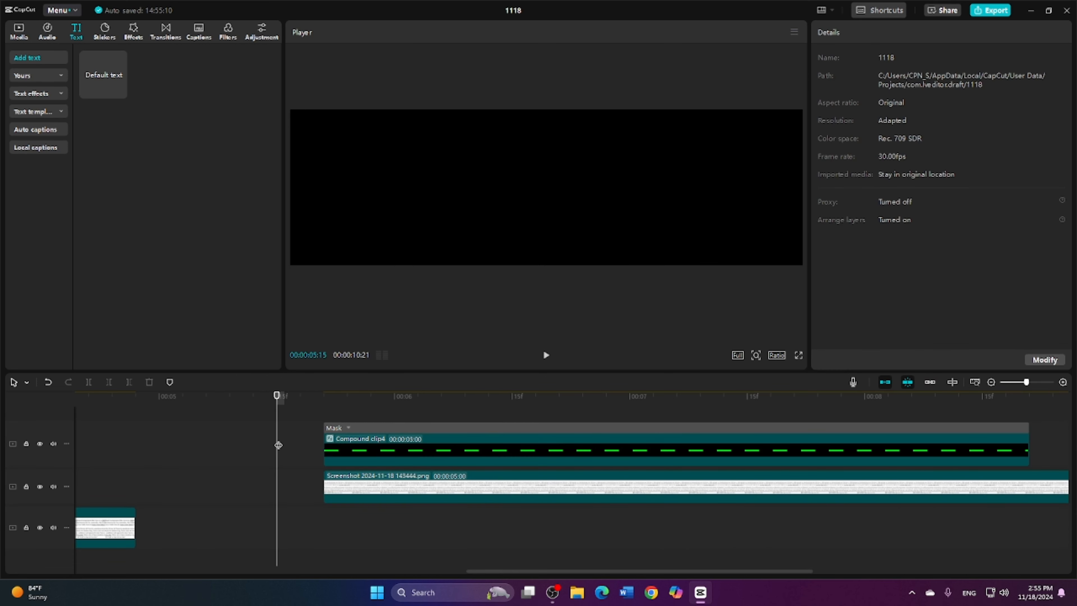
pyautogui.press('space')
pyautogui.click(275, 442)
pyautogui.press('space')
pyautogui.click(276, 442)
pyautogui.press('space')
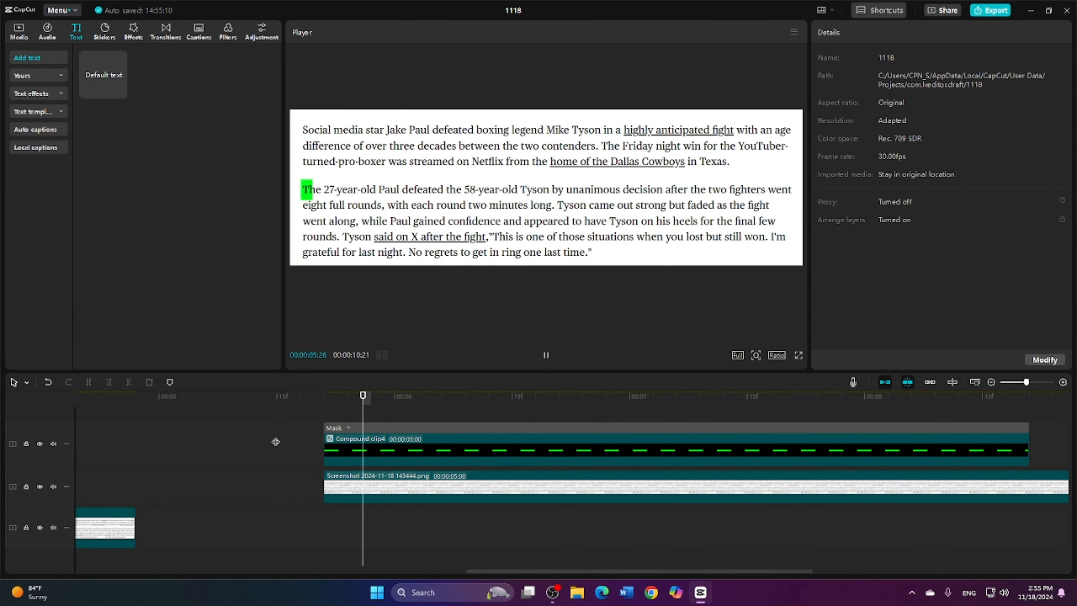
pyautogui.press('space')
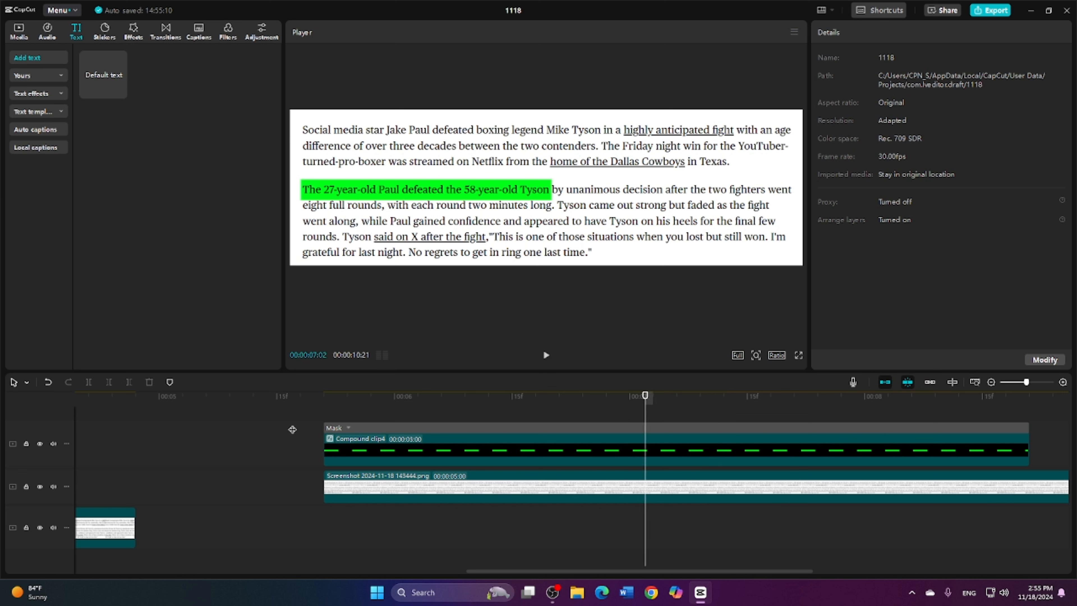